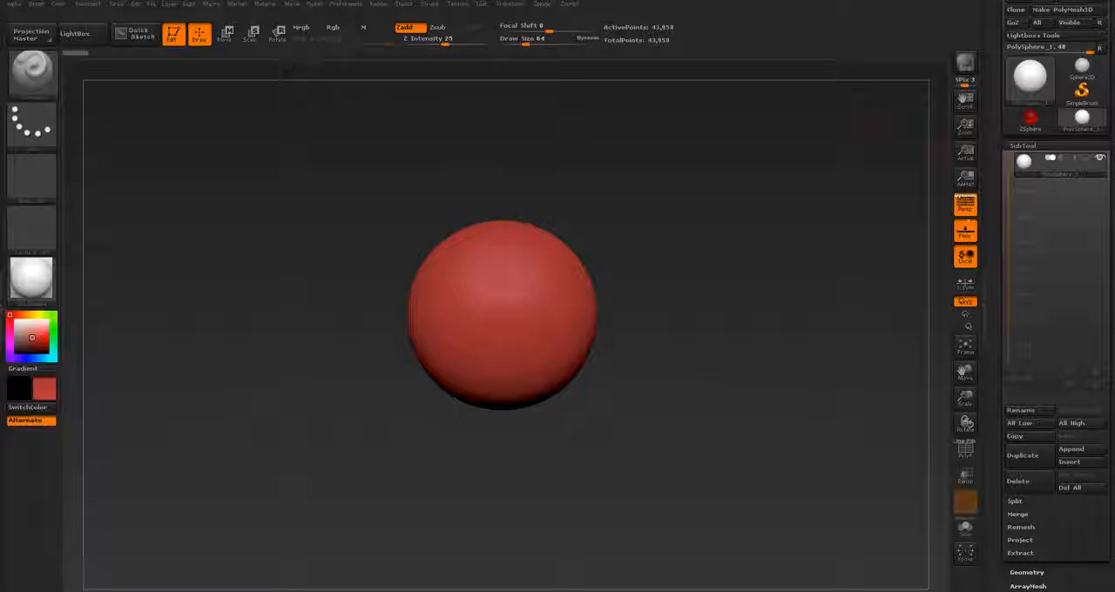
# Step: Append a Cylinder3D mesh as a new subtool beside the existing PolySphere
pyautogui.moveTo(1084, 432); pyautogui.dragTo(1083, 399)
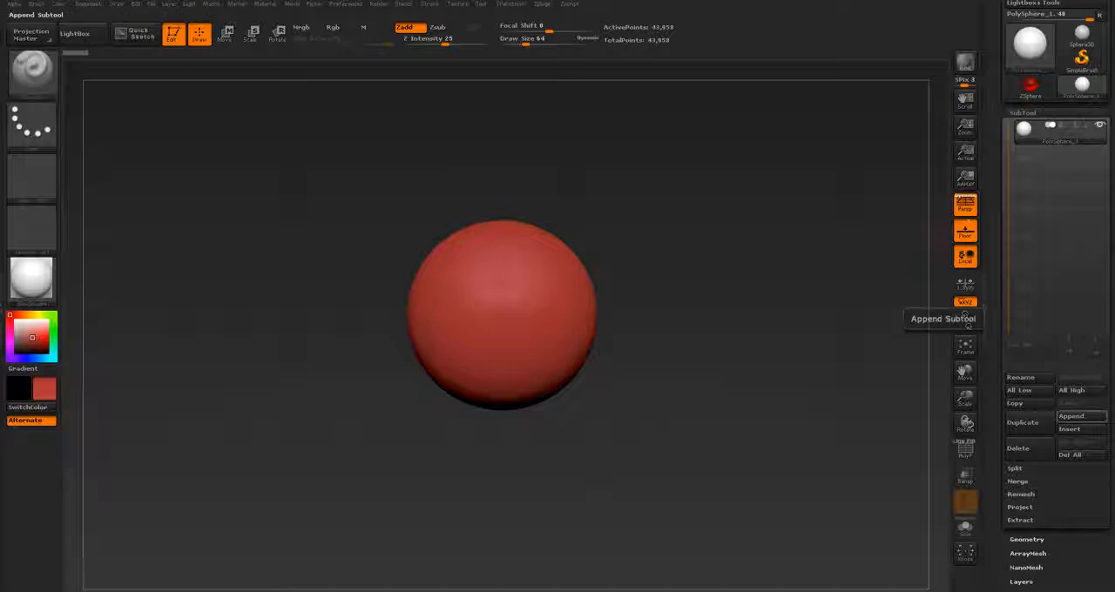
pyautogui.click(1081, 417)
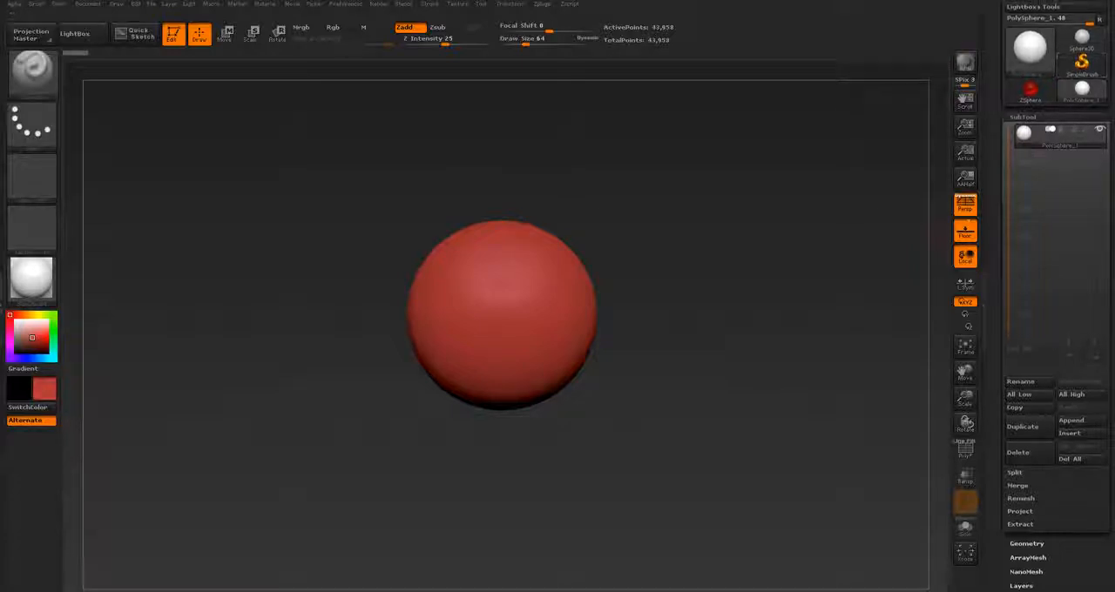
pyautogui.moveTo(1002, 81)
pyautogui.mouseDown()
pyautogui.moveTo(1002, 109)
pyautogui.moveTo(1001, 88)
pyautogui.mouseUp()
pyautogui.click(1079, 429)
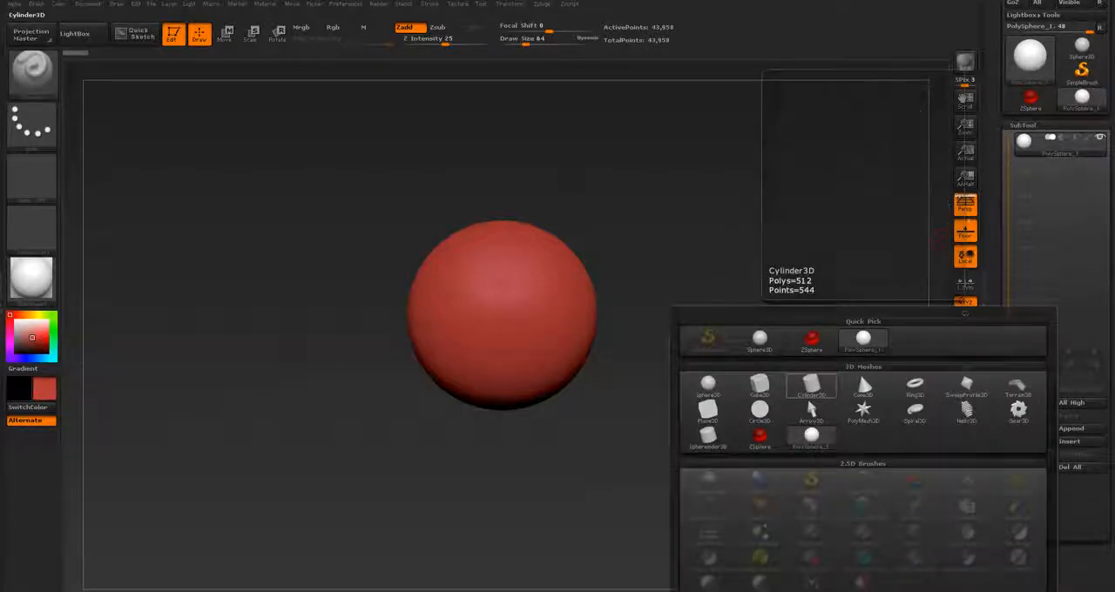
pyautogui.click(811, 385)
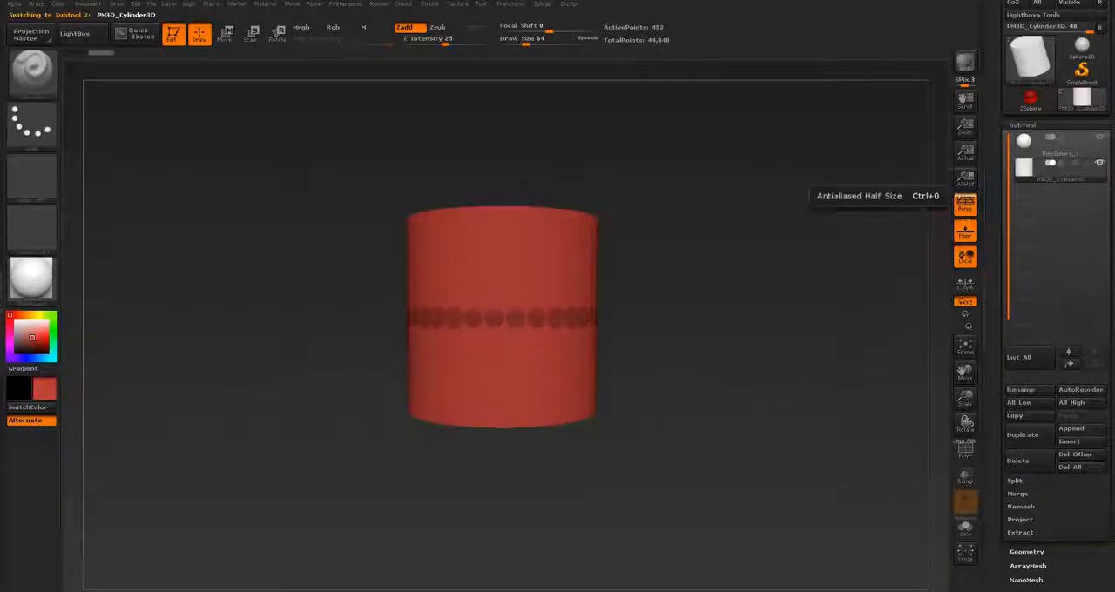
# Step: Activate Scale mode and shrink the appended cylinder with the transpose line until the sphere shows around it
pyautogui.moveTo(789, 218)
pyautogui.mouseDown()
pyautogui.moveTo(760, 283)
pyautogui.moveTo(767, 348)
pyautogui.moveTo(718, 322)
pyautogui.moveTo(769, 296)
pyautogui.moveTo(778, 234)
pyautogui.mouseUp()
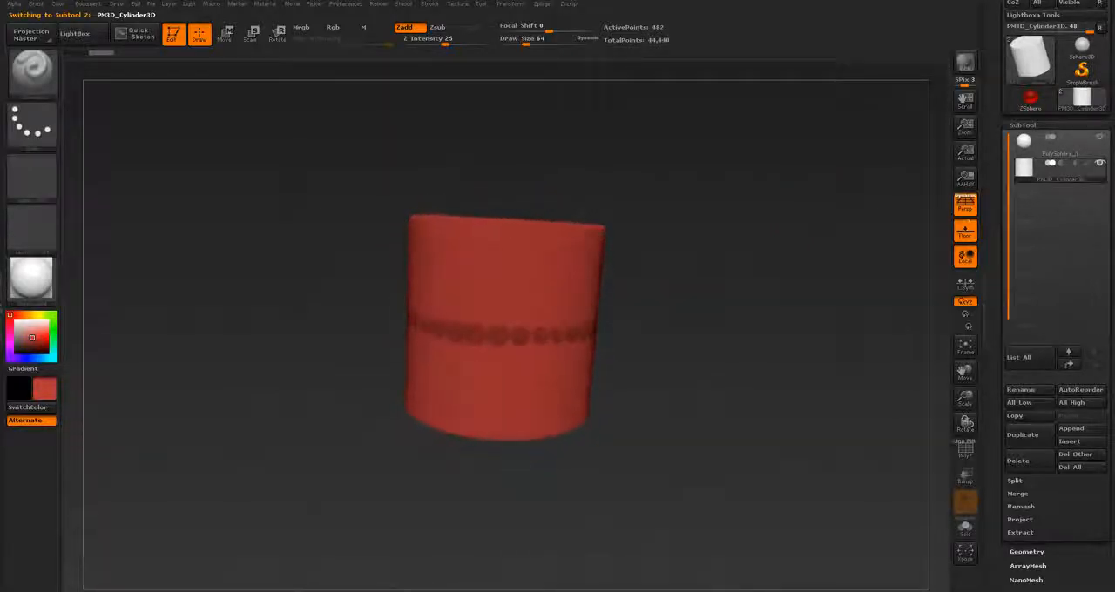
pyautogui.press('e')
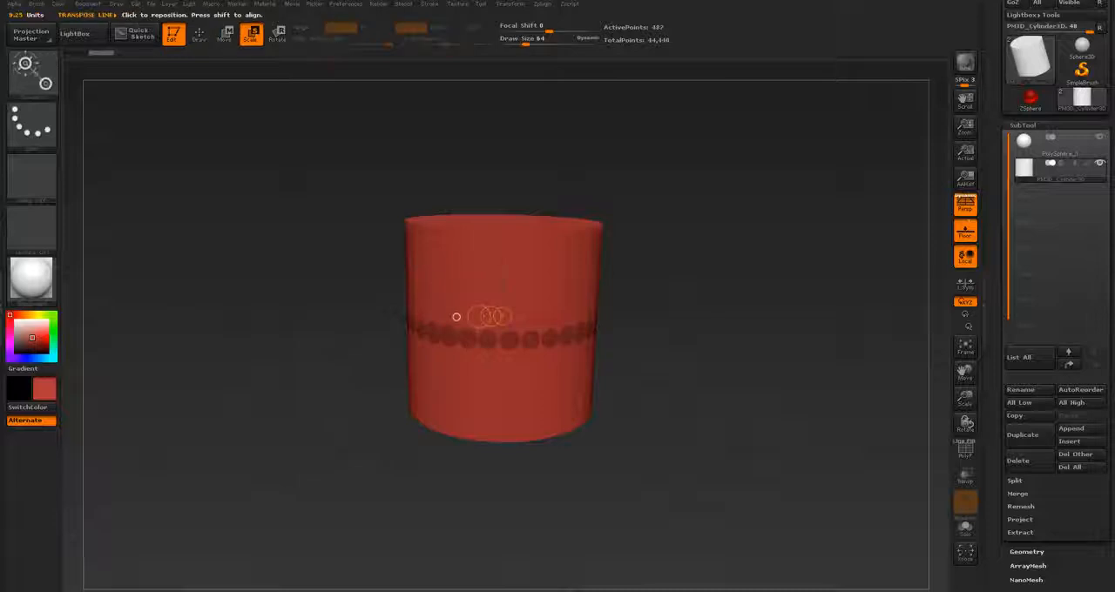
pyautogui.moveTo(522, 261)
pyautogui.mouseDown()
pyautogui.moveTo(652, 209)
pyautogui.moveTo(616, 224)
pyautogui.mouseUp()
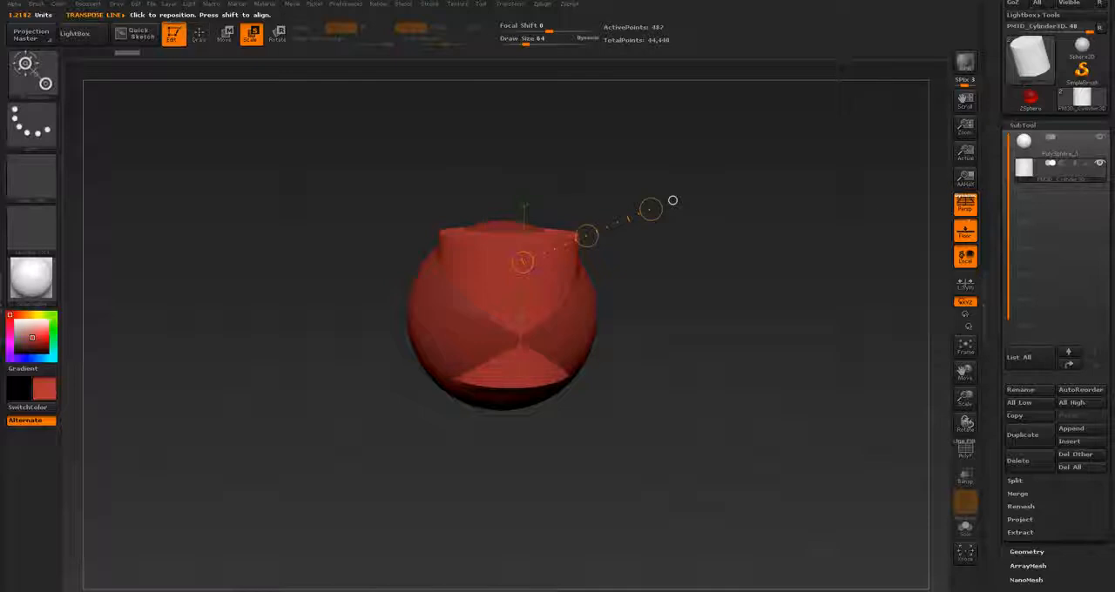
# Step: Switch to Move mode and shift the cylinder sideways with a transpose line until it stands clear to the right of the sphere
pyautogui.click(200, 35)
pyautogui.click(251, 35)
pyautogui.click(226, 35)
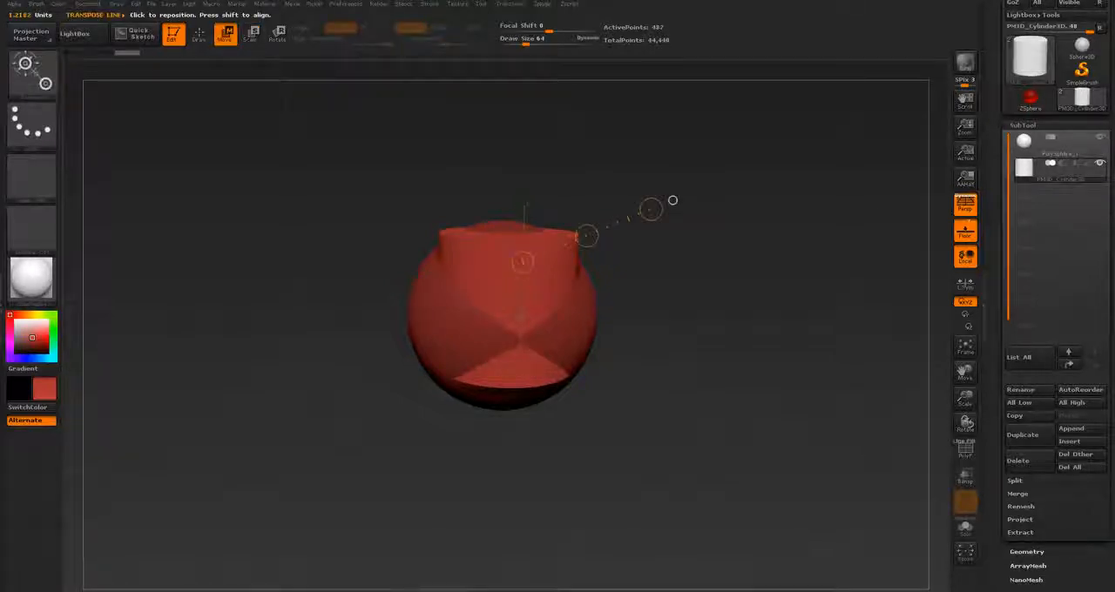
pyautogui.keyDown('shift'); pyautogui.moveTo(458, 271); pyautogui.dragTo(649, 270); pyautogui.keyUp('shift')
pyautogui.keyDown('shift'); pyautogui.moveTo(553, 271); pyautogui.dragTo(753, 271); pyautogui.keyUp('shift')
pyautogui.moveTo(836, 348)
pyautogui.mouseDown()
pyautogui.moveTo(845, 352)
pyautogui.moveTo(811, 349)
pyautogui.mouseUp()
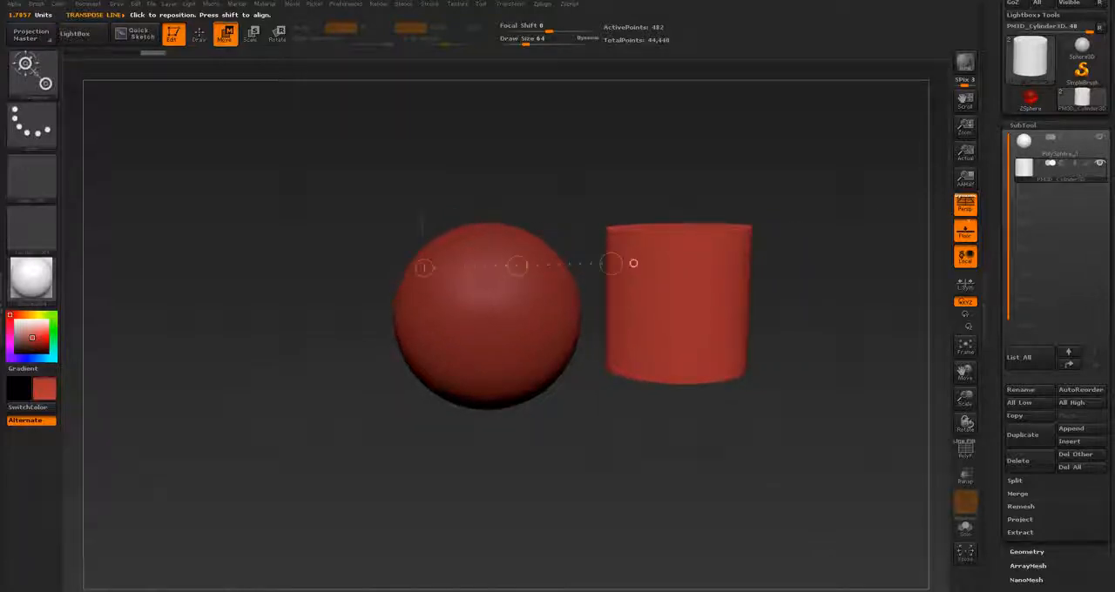
# Step: Return to Draw mode and alternate the active subtool between sphere and cylinder directly on the models, ending with the sphere
pyautogui.click(199, 35)
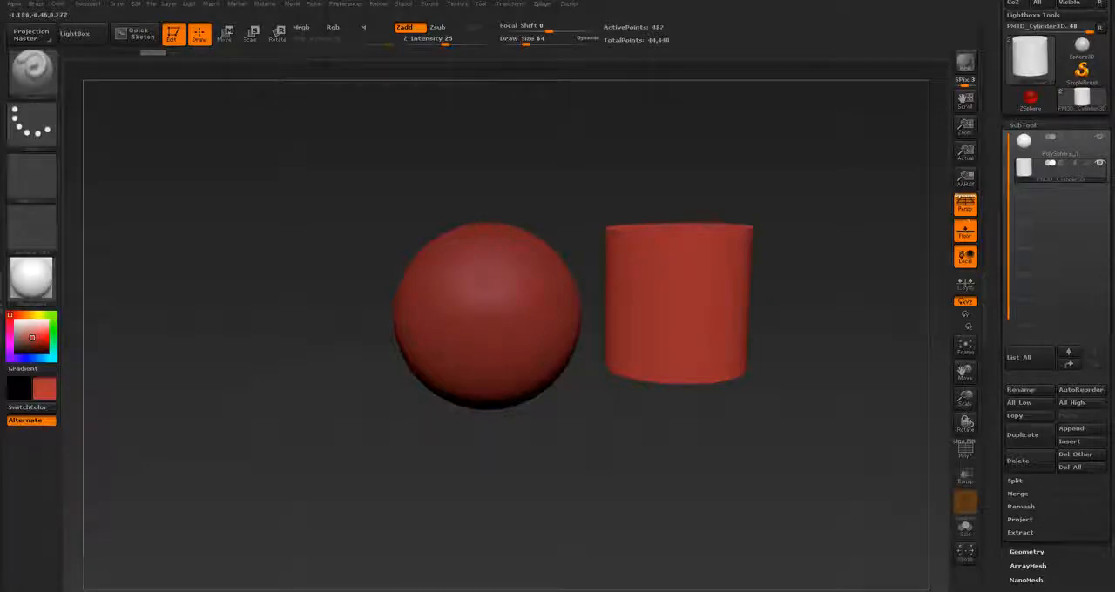
pyautogui.keyDown('alt'); pyautogui.click(523, 284); pyautogui.keyUp('alt')
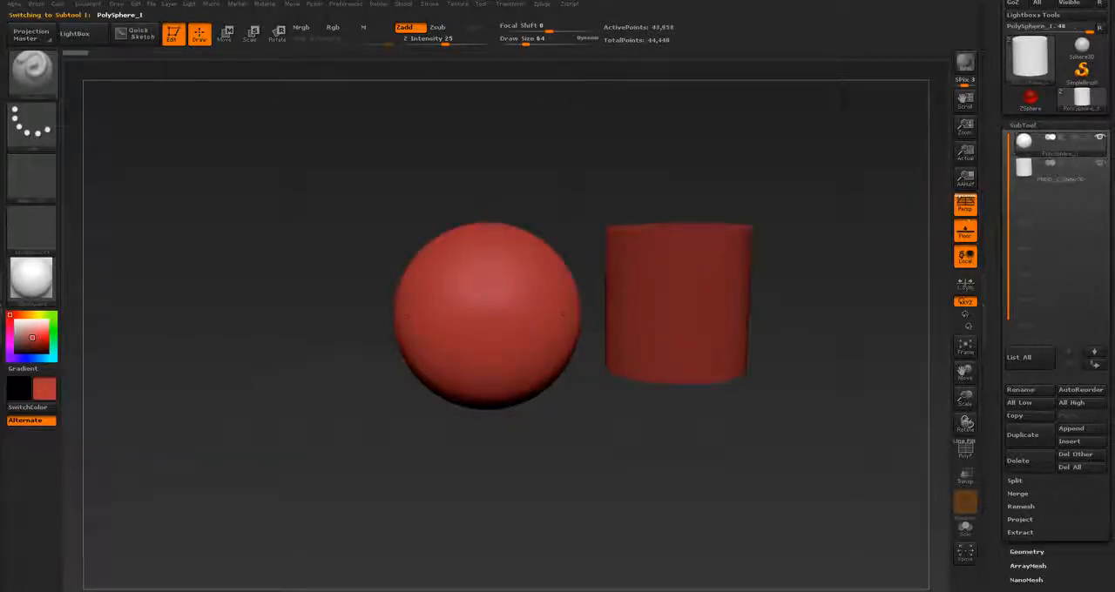
pyautogui.keyDown('alt'); pyautogui.click(646, 319); pyautogui.keyUp('alt')
pyautogui.keyDown('alt'); pyautogui.click(523, 305); pyautogui.keyUp('alt')
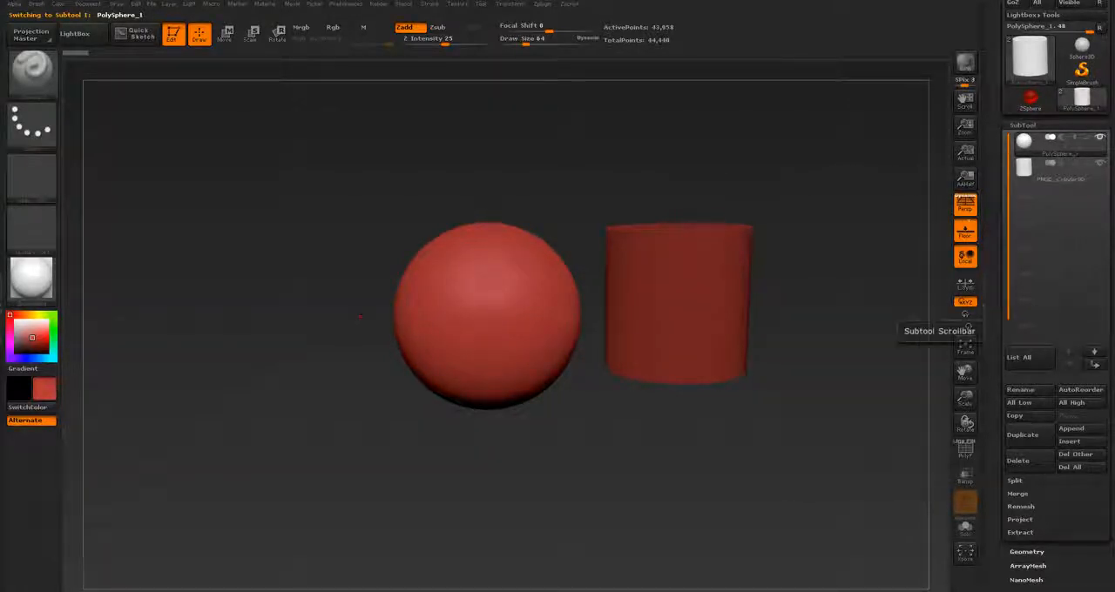
# Step: Select the cylinder in the subtool list and rename it dghdt
pyautogui.moveTo(1059, 170)
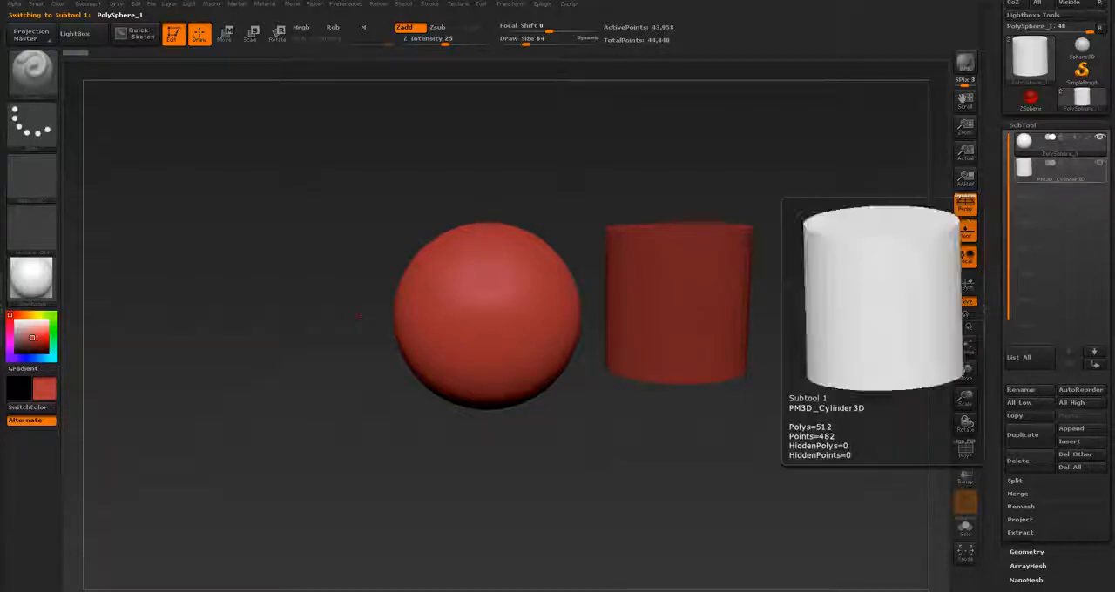
pyautogui.click(1058, 169)
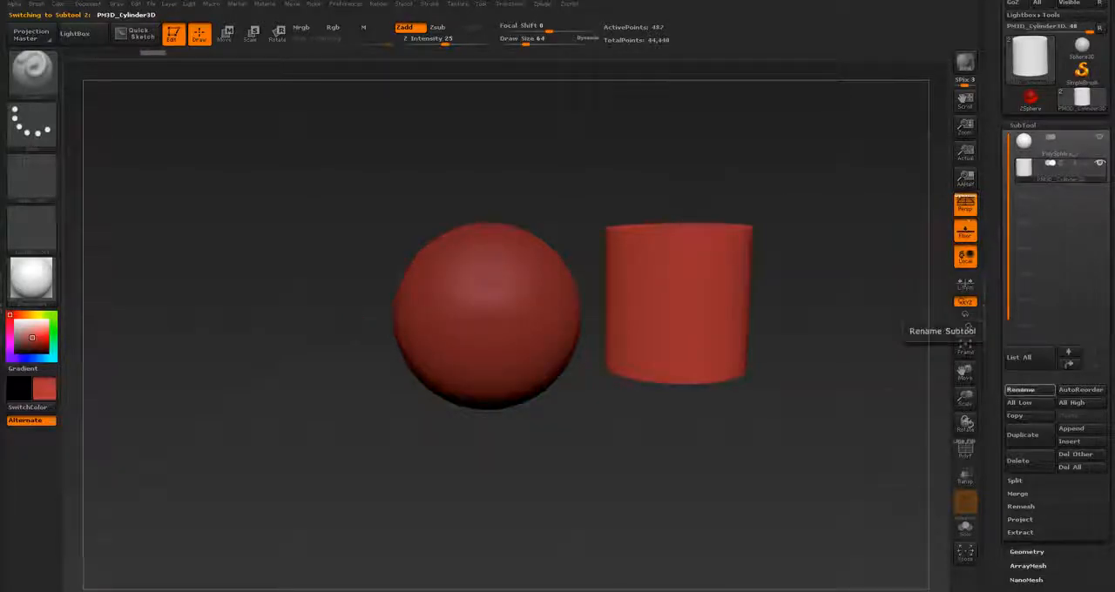
pyautogui.click(1021, 389)
pyautogui.write('dghdt')
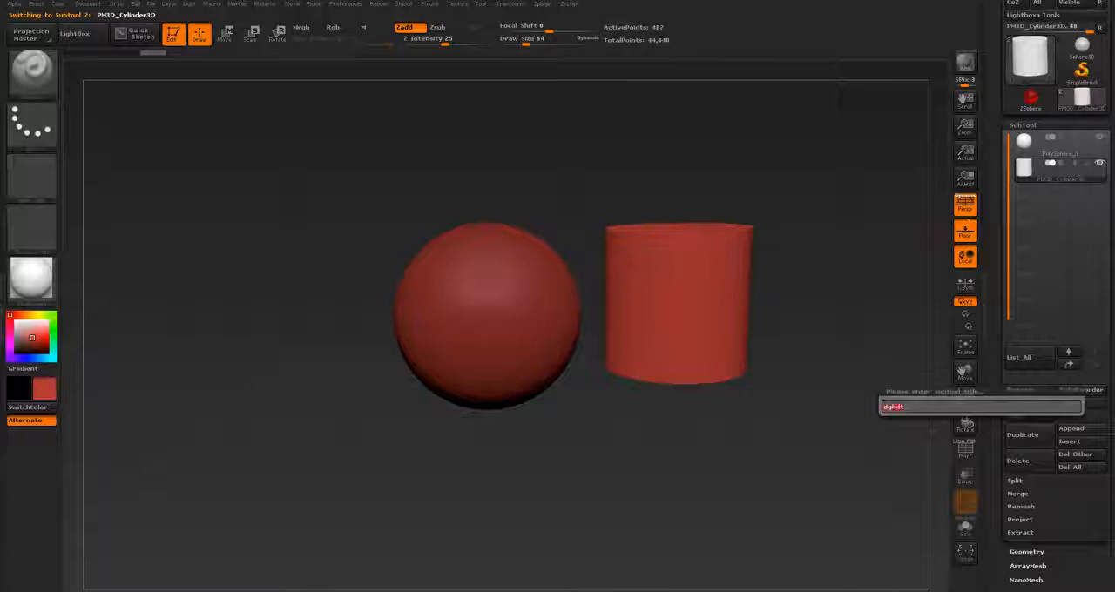
pyautogui.press('Return')
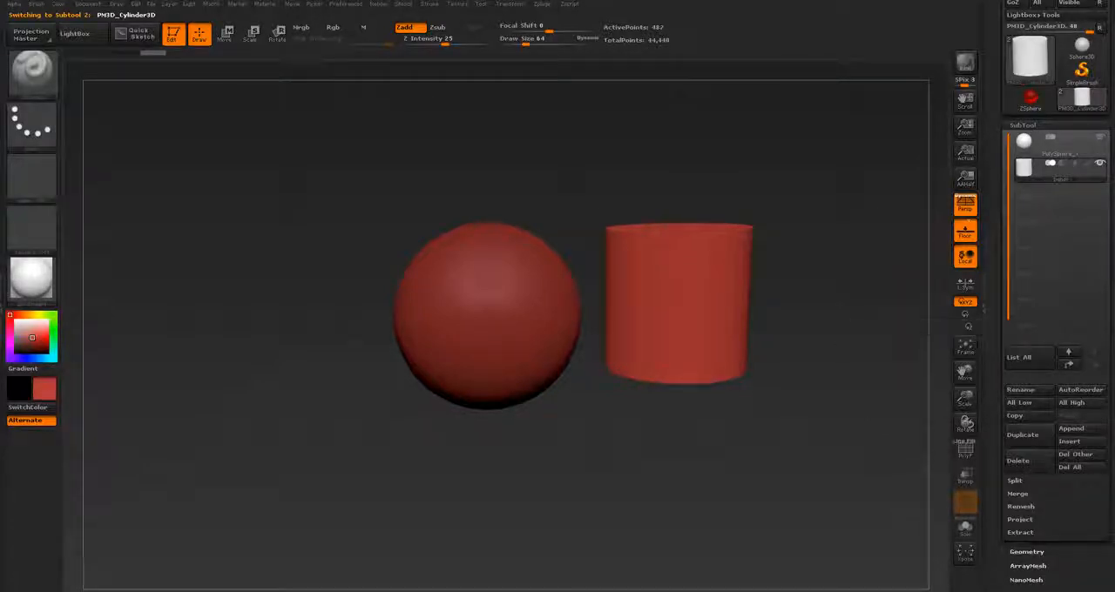
# Step: Duplicate the renamed cylinder subtool, and delete both the copy and the original cylinder, keeping only the sphere
pyautogui.moveTo(1076, 514); pyautogui.dragTo(1076, 505)
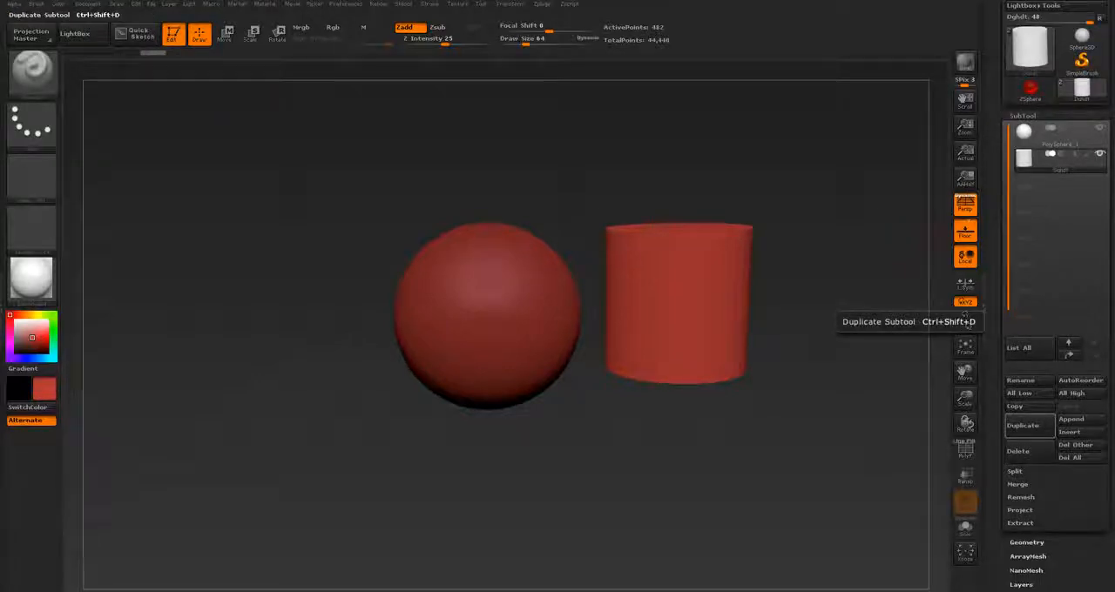
pyautogui.click(1023, 426)
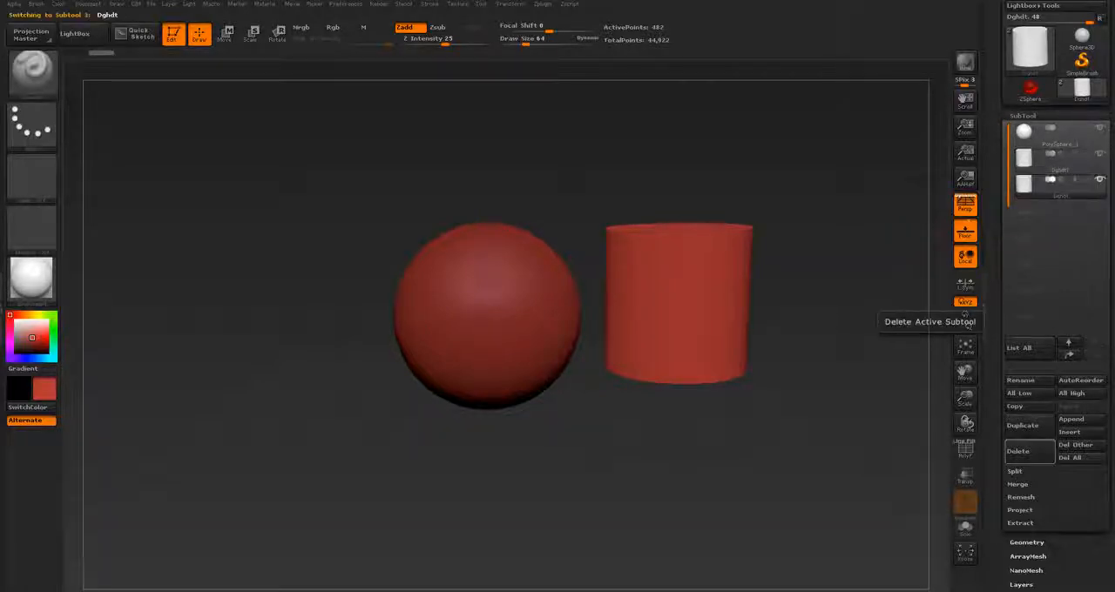
pyautogui.click(1017, 452)
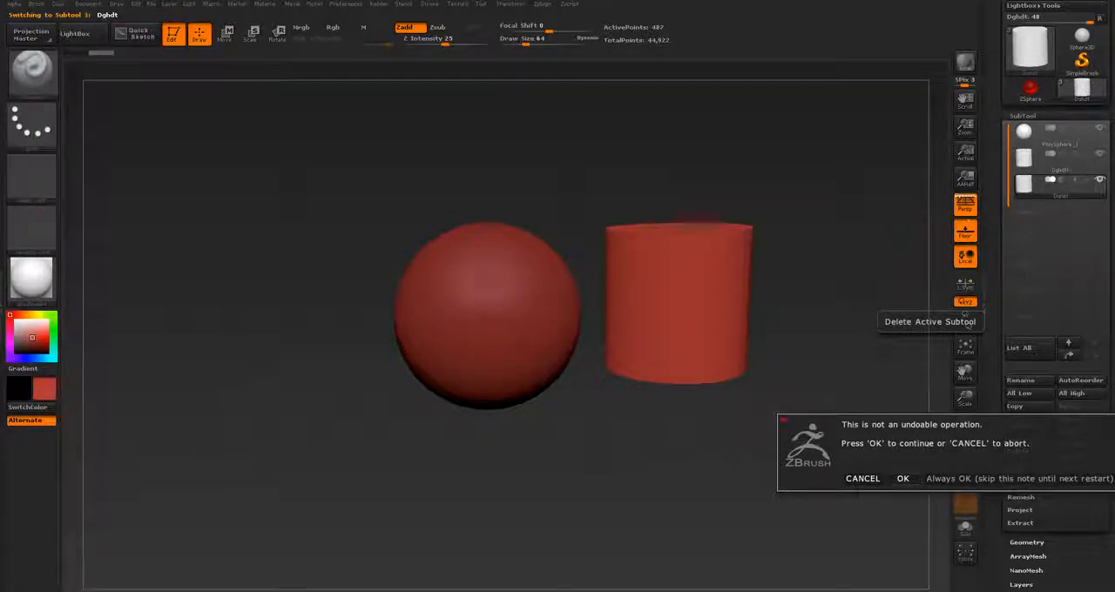
pyautogui.click(903, 478)
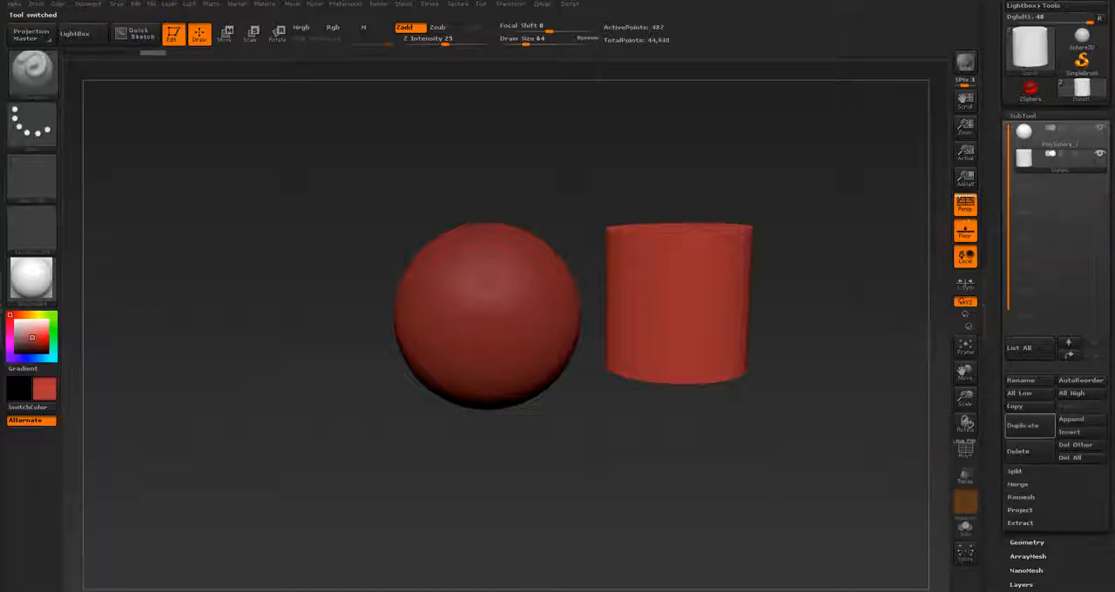
pyautogui.click(1020, 449)
pyautogui.click(904, 474)
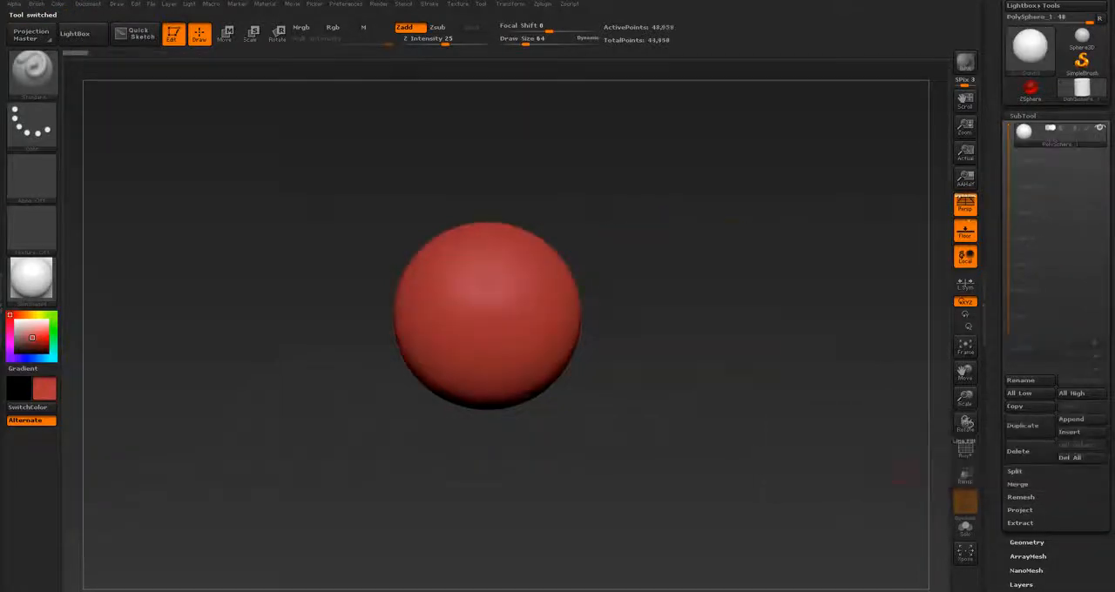
# Step: Insert a cylinder into the upper right surface of the sphere with the InsertCylinder brush, pointing outward
pyautogui.press('b')
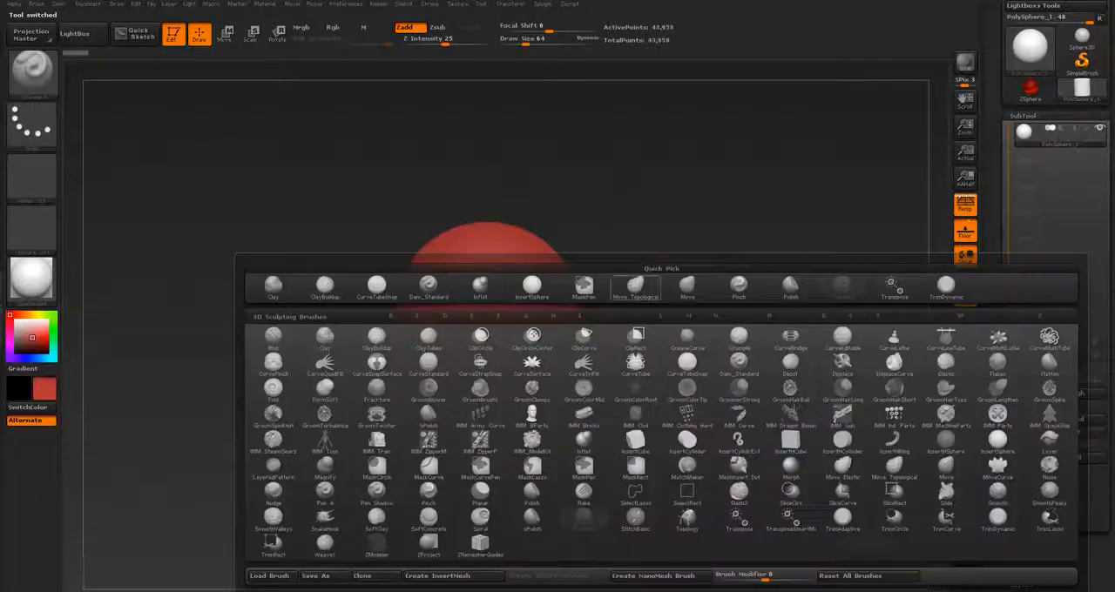
pyautogui.press('i')
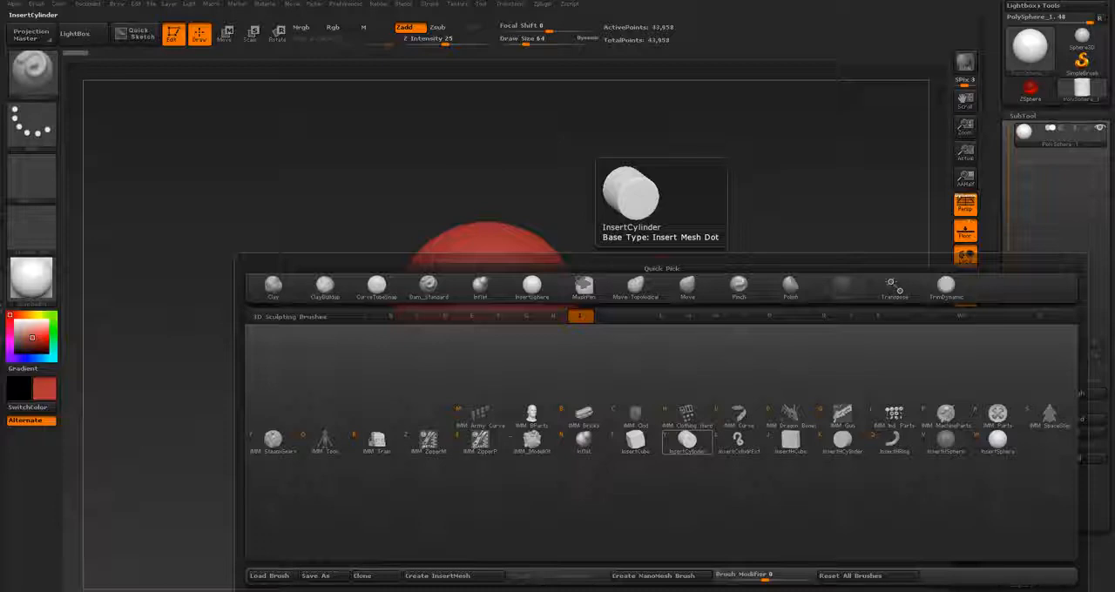
pyautogui.click(687, 440)
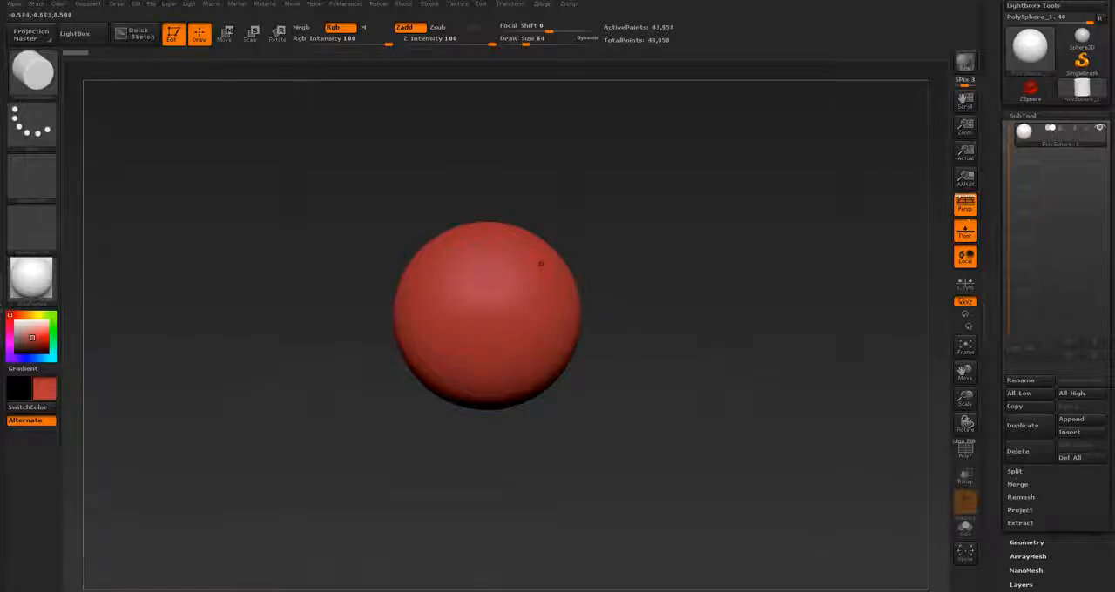
pyautogui.moveTo(538, 268)
pyautogui.mouseDown()
pyautogui.moveTo(578, 228)
pyautogui.moveTo(568, 230)
pyautogui.moveTo(611, 208)
pyautogui.moveTo(589, 223)
pyautogui.moveTo(603, 220)
pyautogui.mouseUp()
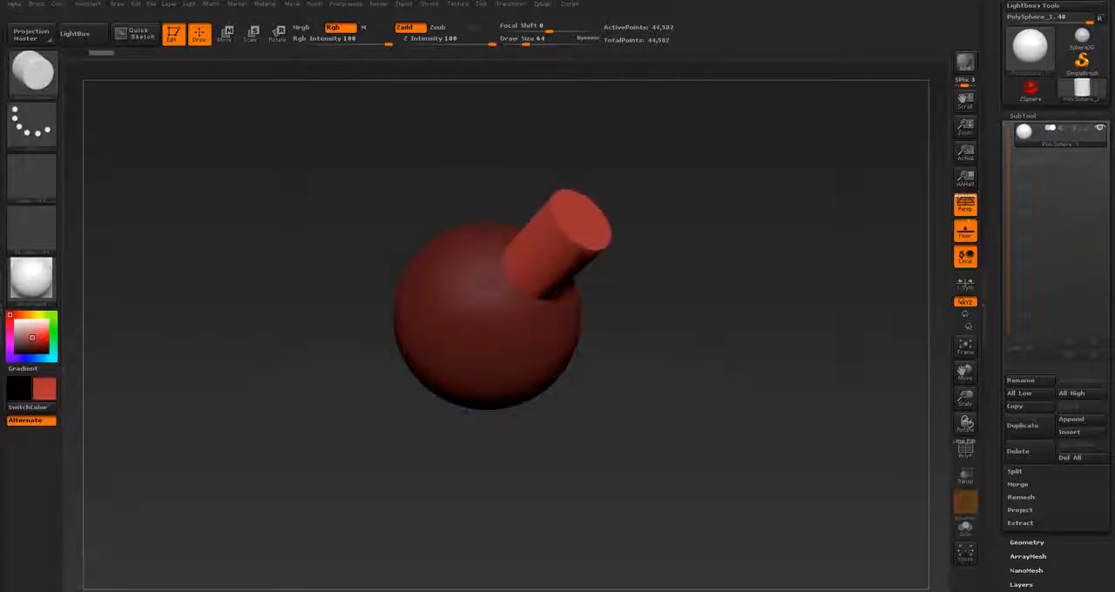
# Step: Turn on the polyframe display and inspect the polygroups of the sphere and the inserted cylinder
pyautogui.moveTo(659, 331)
pyautogui.mouseDown()
pyautogui.moveTo(735, 331)
pyautogui.moveTo(652, 321)
pyautogui.mouseUp()
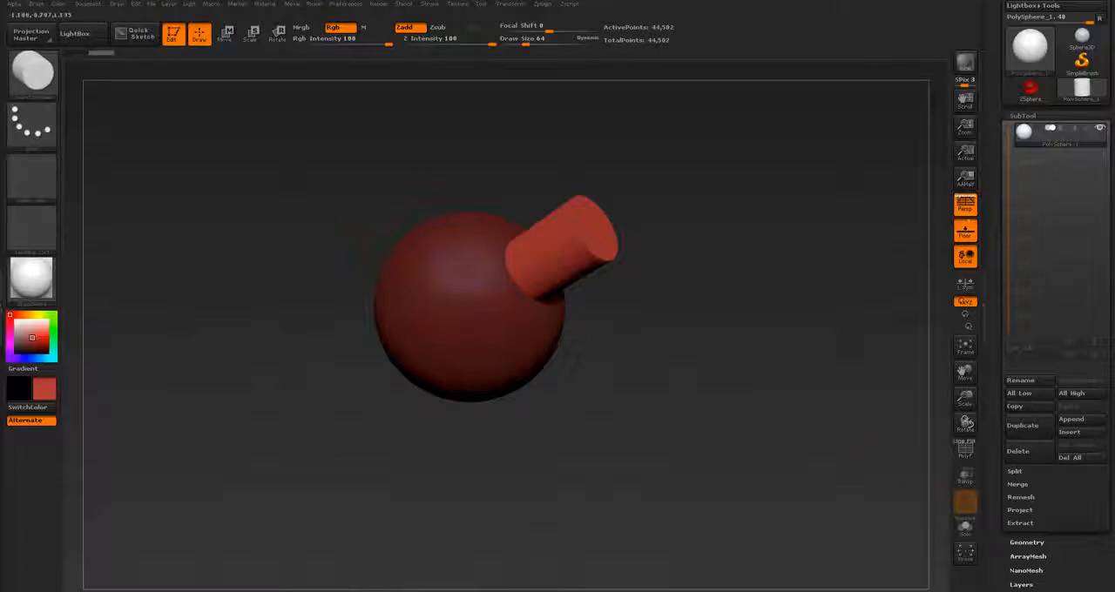
pyautogui.click(966, 451)
pyautogui.moveTo(685, 334); pyautogui.dragTo(713, 336)
# Step: Split the mesh into separate subtools with Groups Split, accept the non-undoable operation, and activate the cylinder subtool
pyautogui.scroll(-1, 1015, 472)
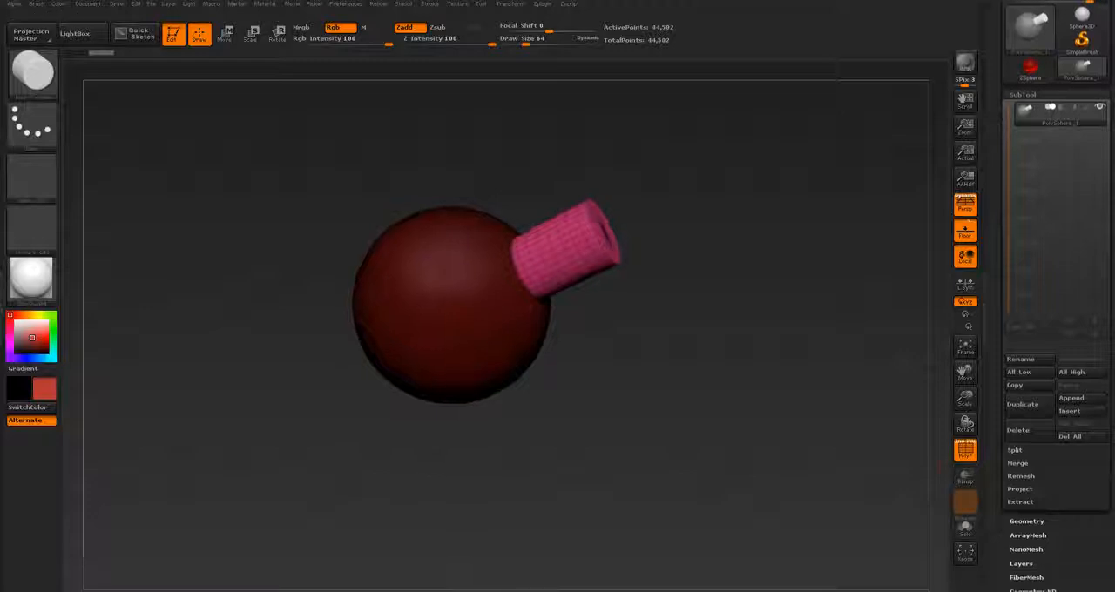
pyautogui.click(1015, 451)
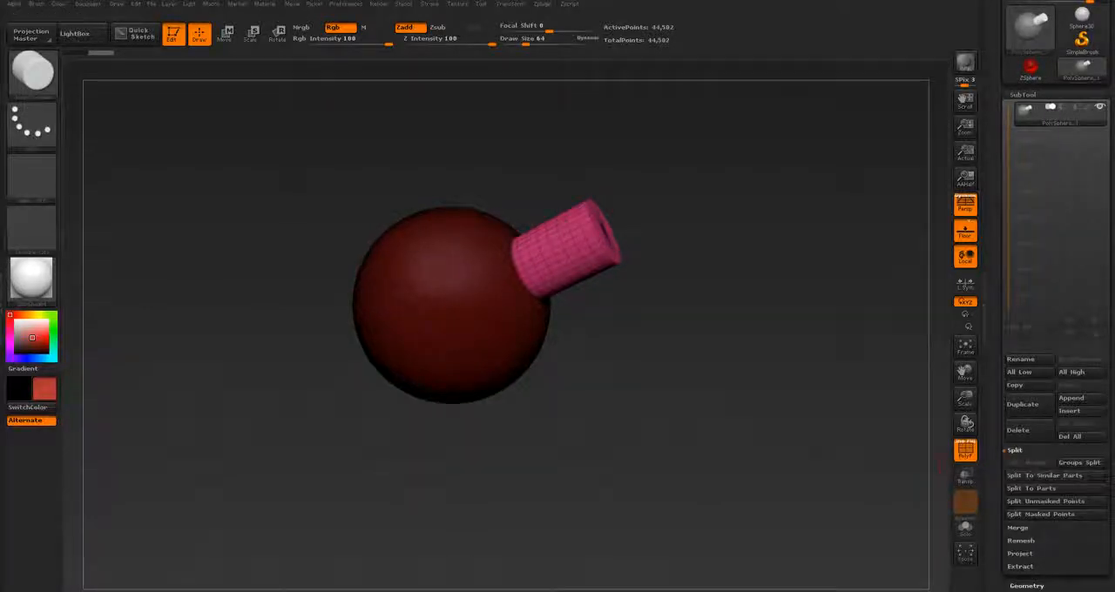
pyautogui.scroll(-1, 1054, 471)
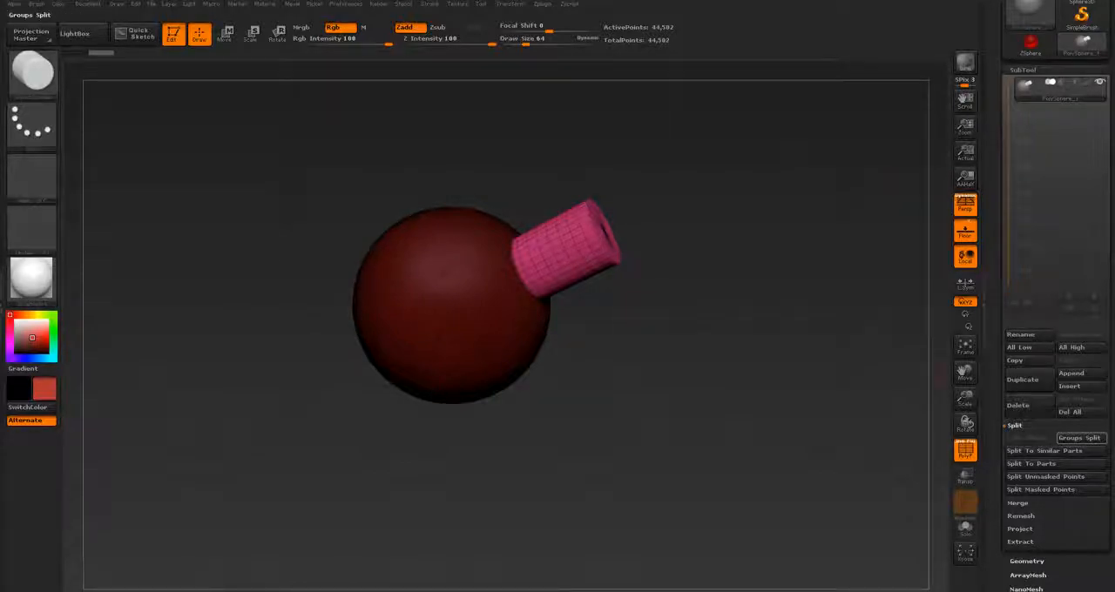
pyautogui.click(1080, 437)
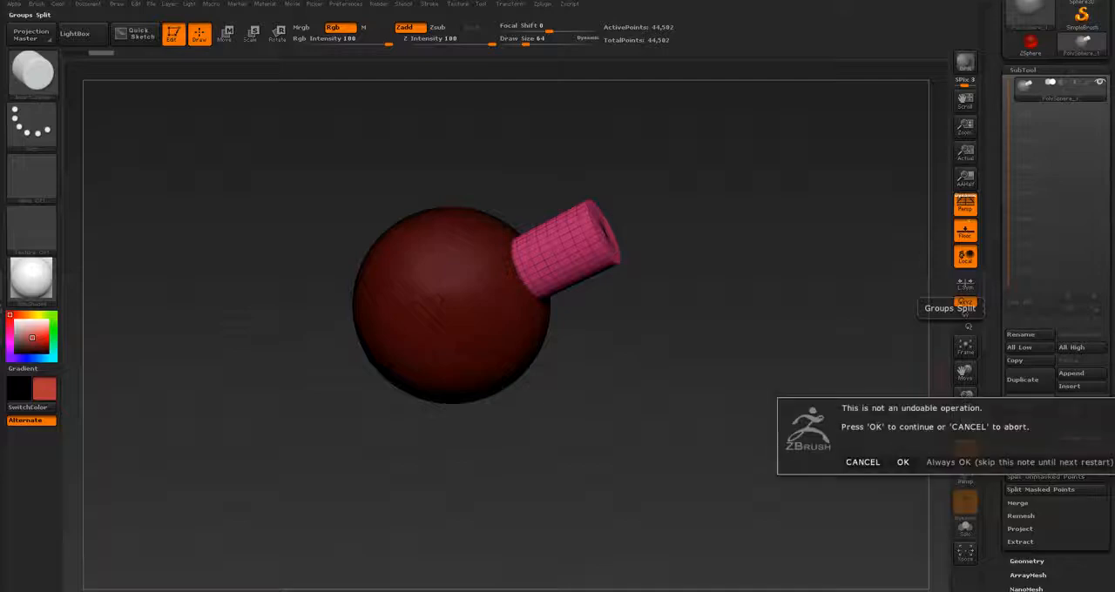
pyautogui.click(903, 462)
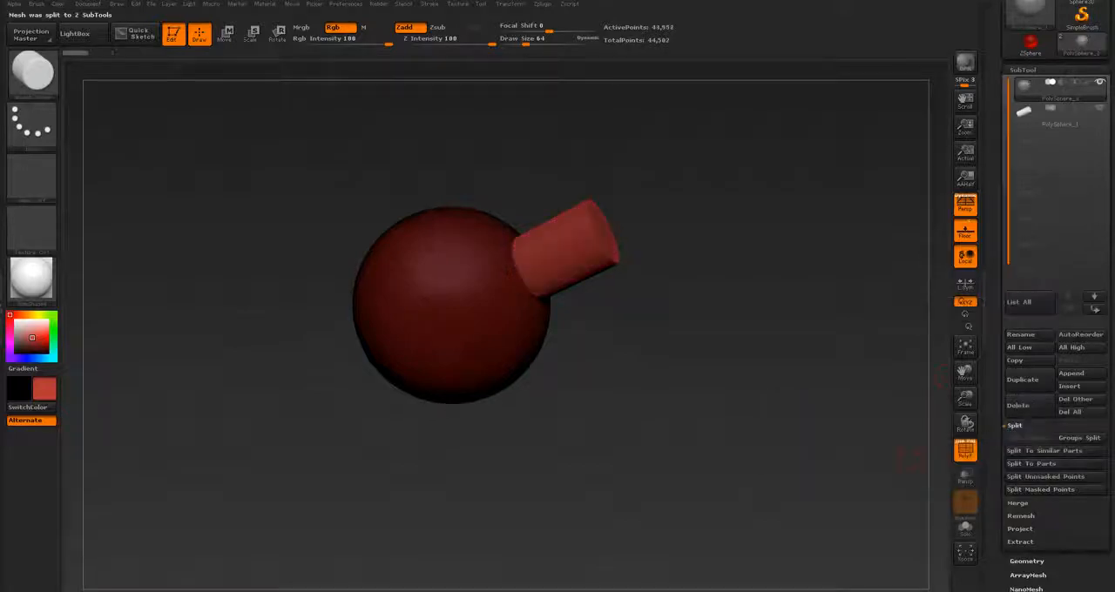
pyautogui.click(1059, 116)
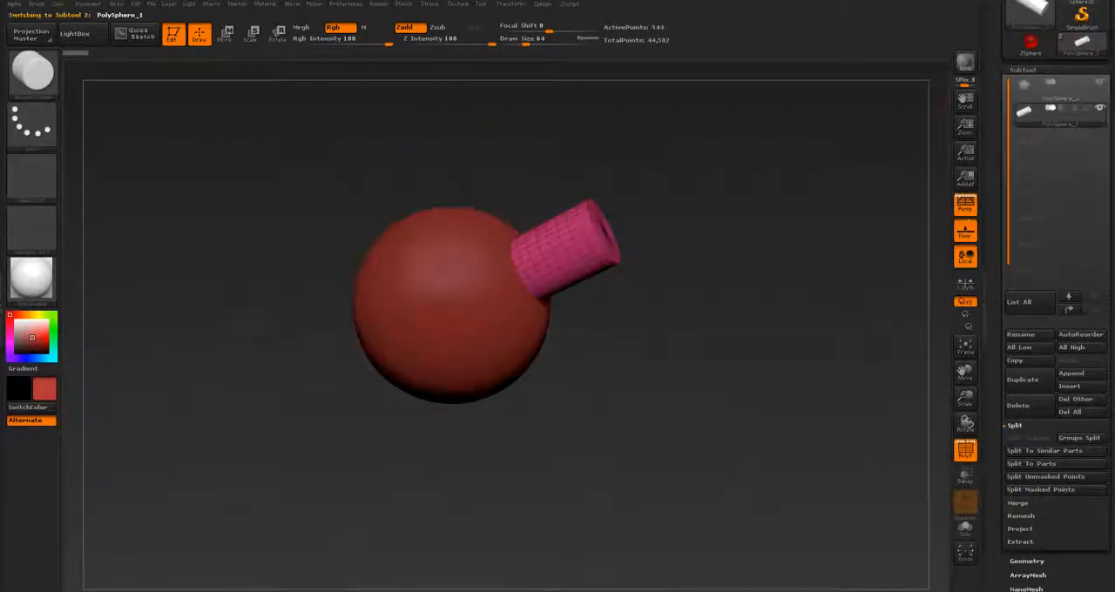
pyautogui.moveTo(802, 305); pyautogui.dragTo(724, 307)
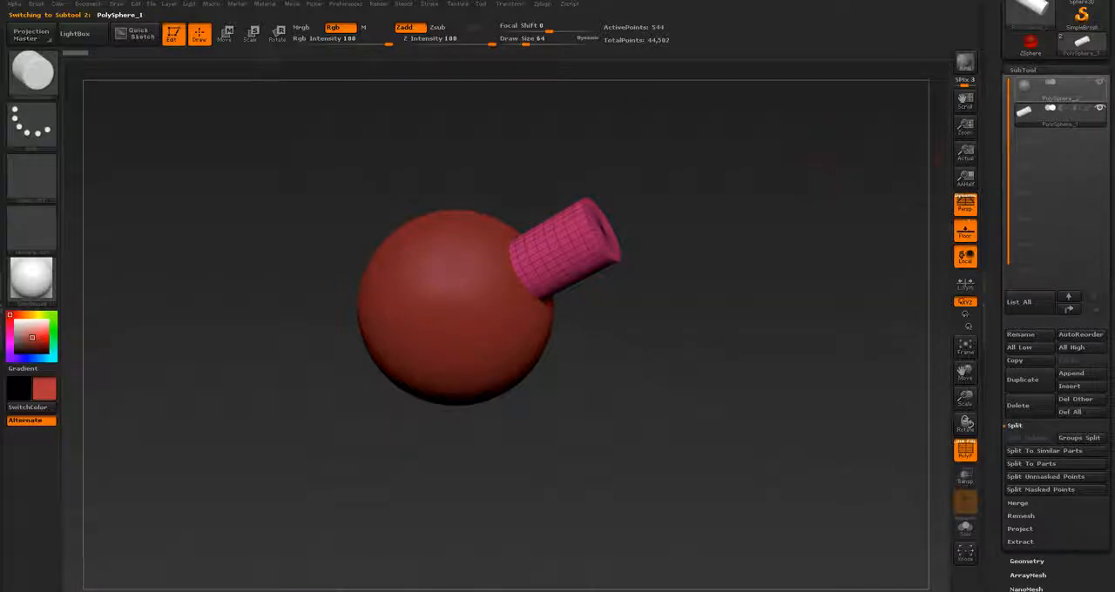
# Step: Activate the large sphere subtool and insert a small sphere on its front surface with the InsertSphere brush
pyautogui.click(1046, 90)
pyautogui.press('b')
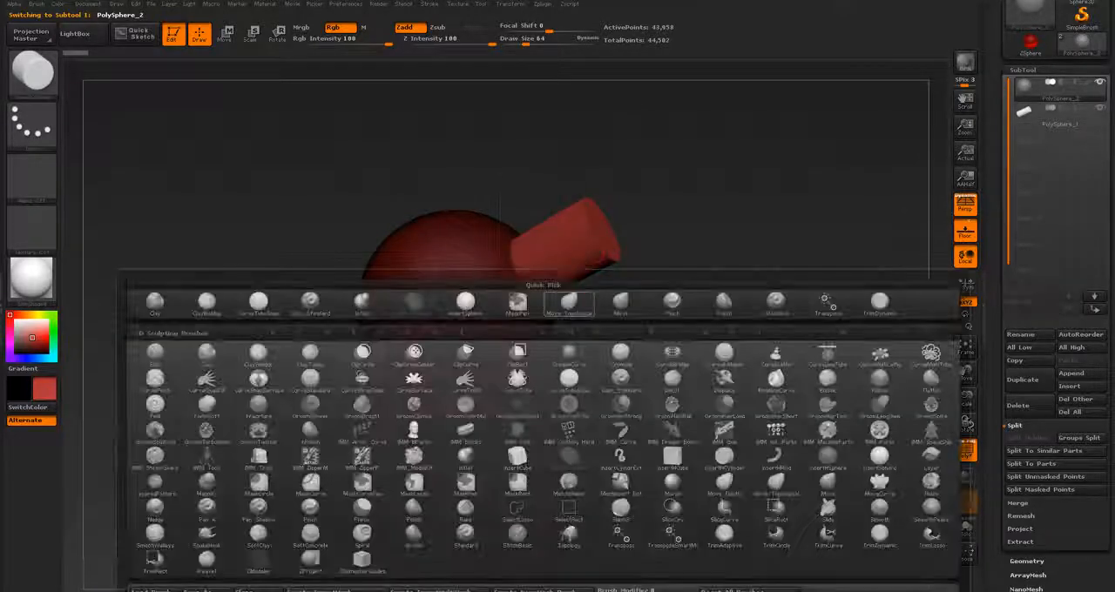
pyautogui.press('i')
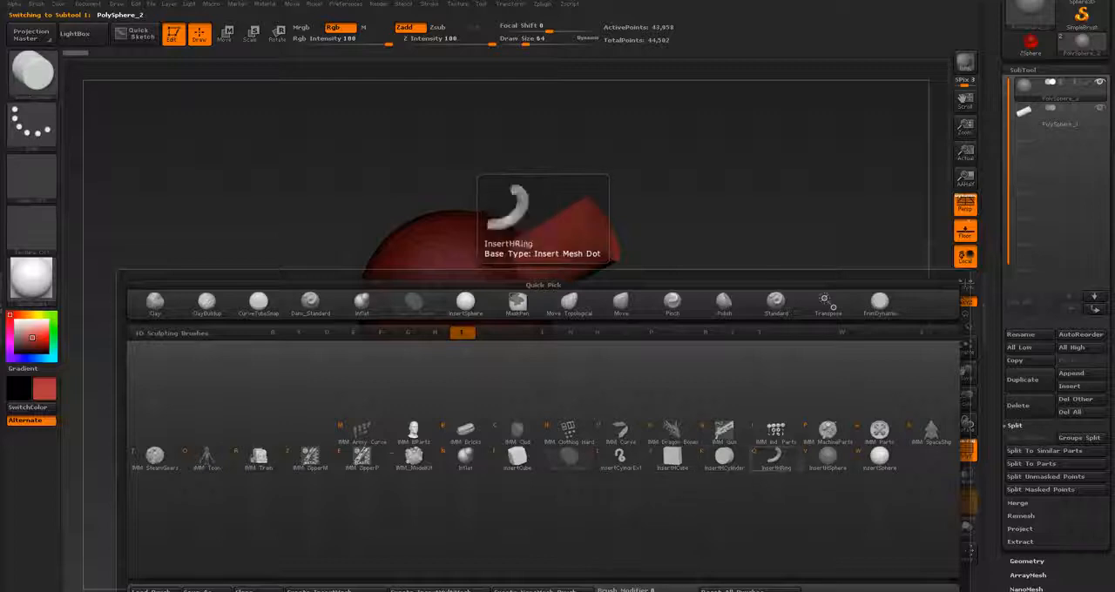
pyautogui.click(880, 459)
pyautogui.moveTo(460, 297); pyautogui.dragTo(474, 305)
pyautogui.moveTo(740, 418); pyautogui.dragTo(715, 411)
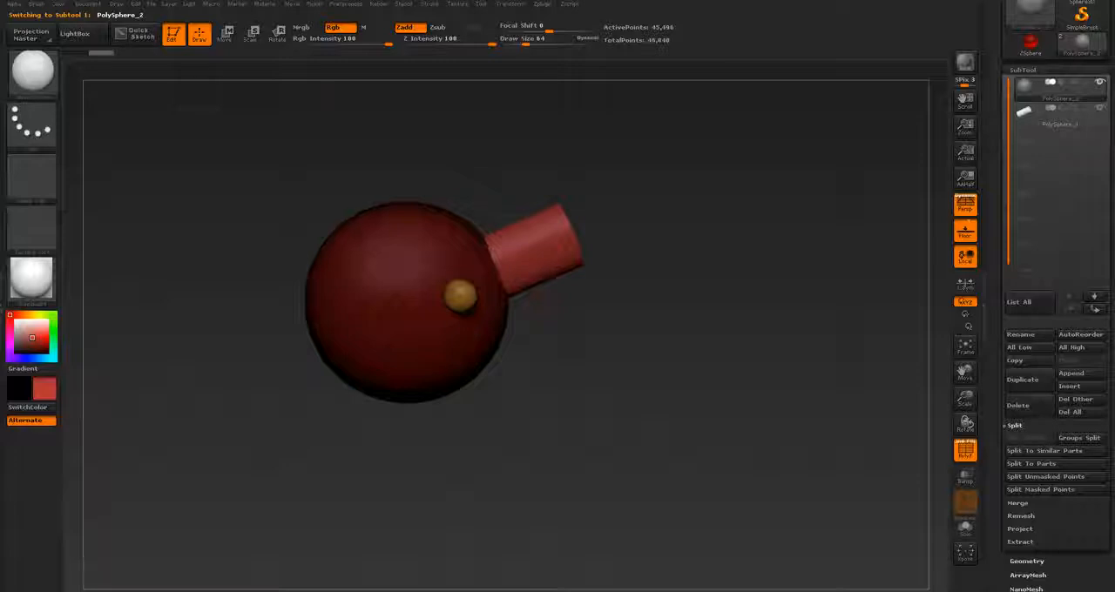
# Step: Separate the small sphere into its own subtool with Groups Split, accept the non-undoable operation, and activate the cylinder subtool
pyautogui.click(1081, 438)
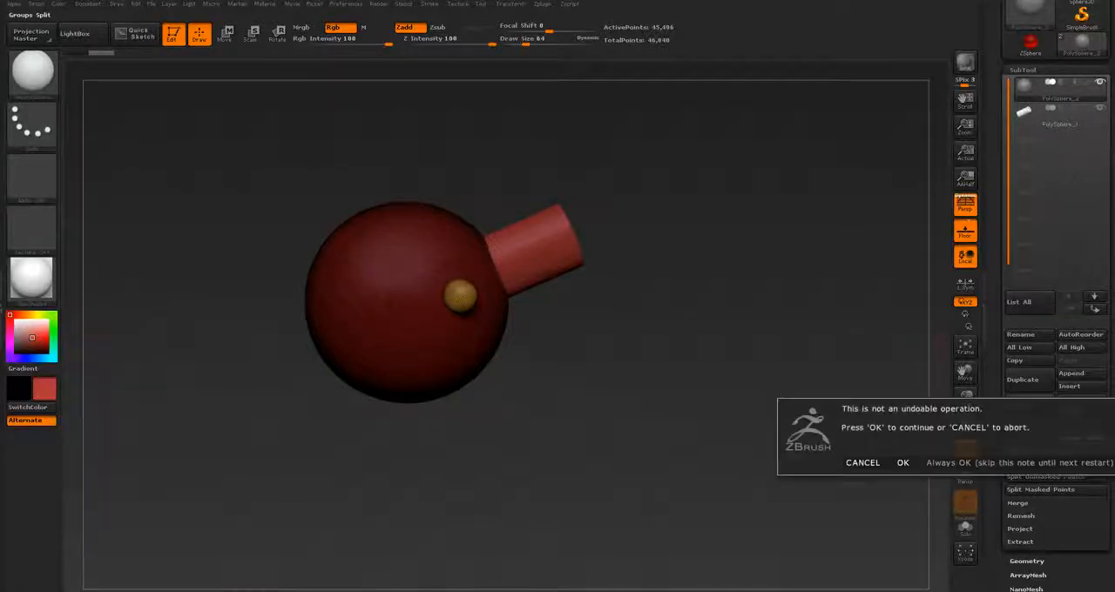
pyautogui.click(898, 461)
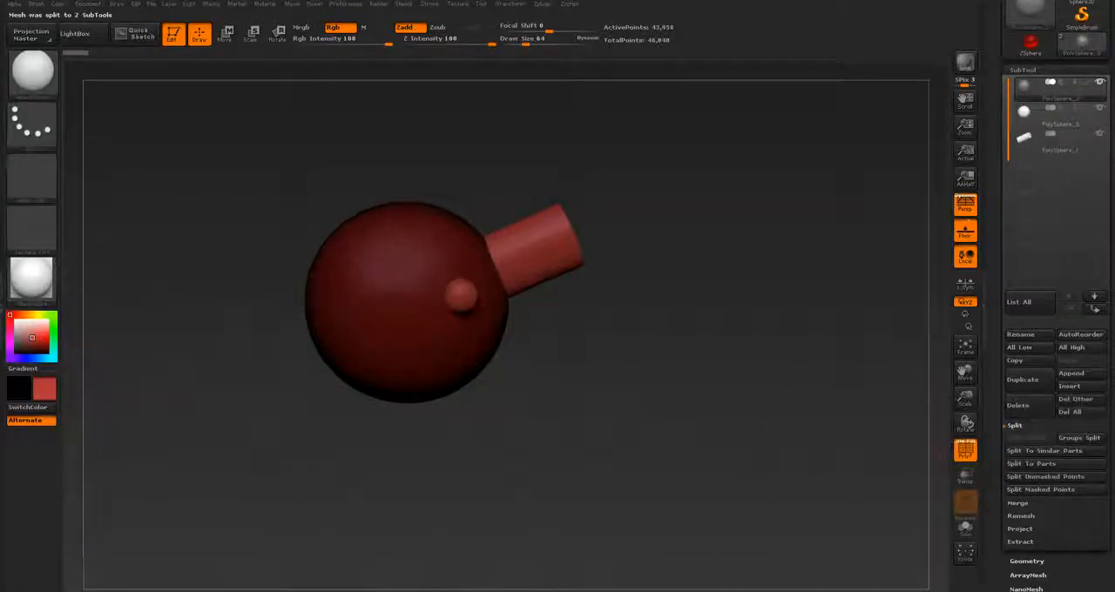
pyautogui.moveTo(740, 366); pyautogui.dragTo(626, 375)
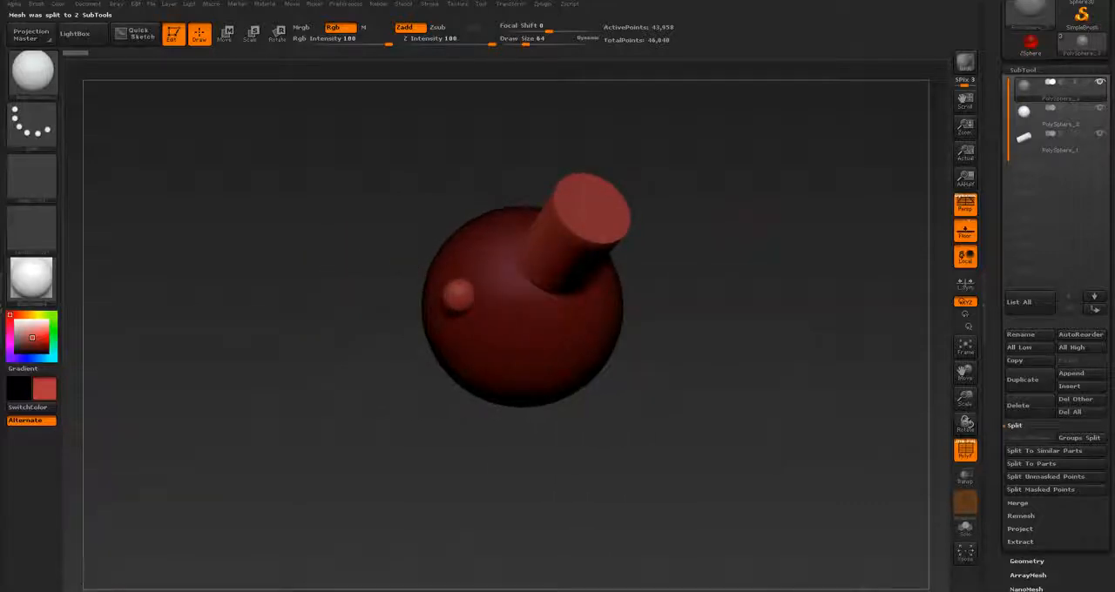
pyautogui.moveTo(784, 266)
pyautogui.mouseDown()
pyautogui.moveTo(815, 233)
pyautogui.moveTo(710, 239)
pyautogui.moveTo(765, 231)
pyautogui.moveTo(740, 253)
pyautogui.moveTo(771, 252)
pyautogui.mouseUp()
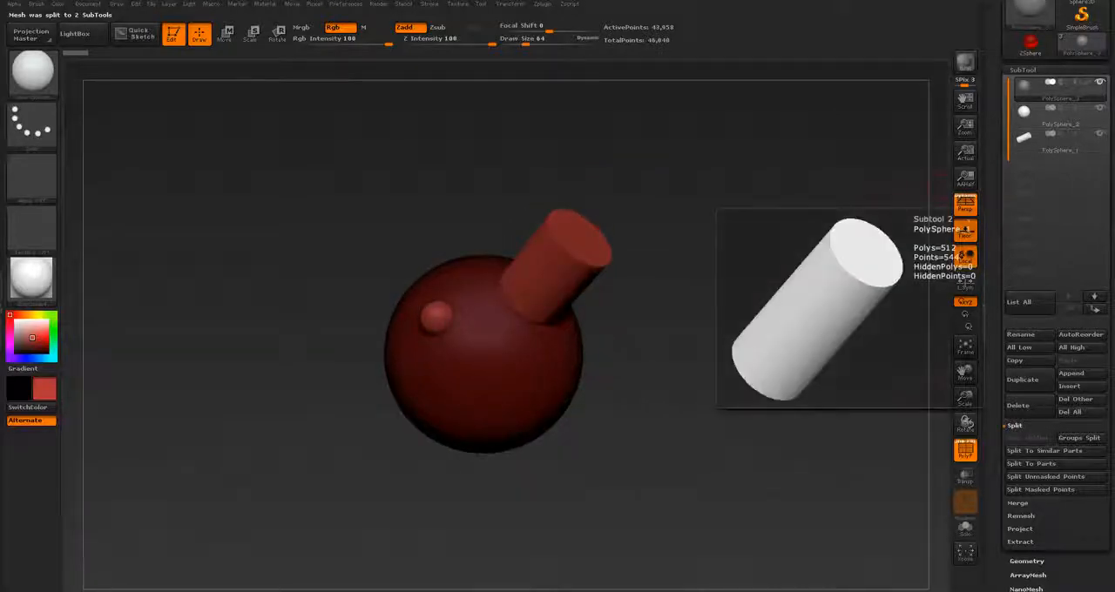
pyautogui.click(1037, 142)
pyautogui.moveTo(775, 248); pyautogui.dragTo(748, 289)
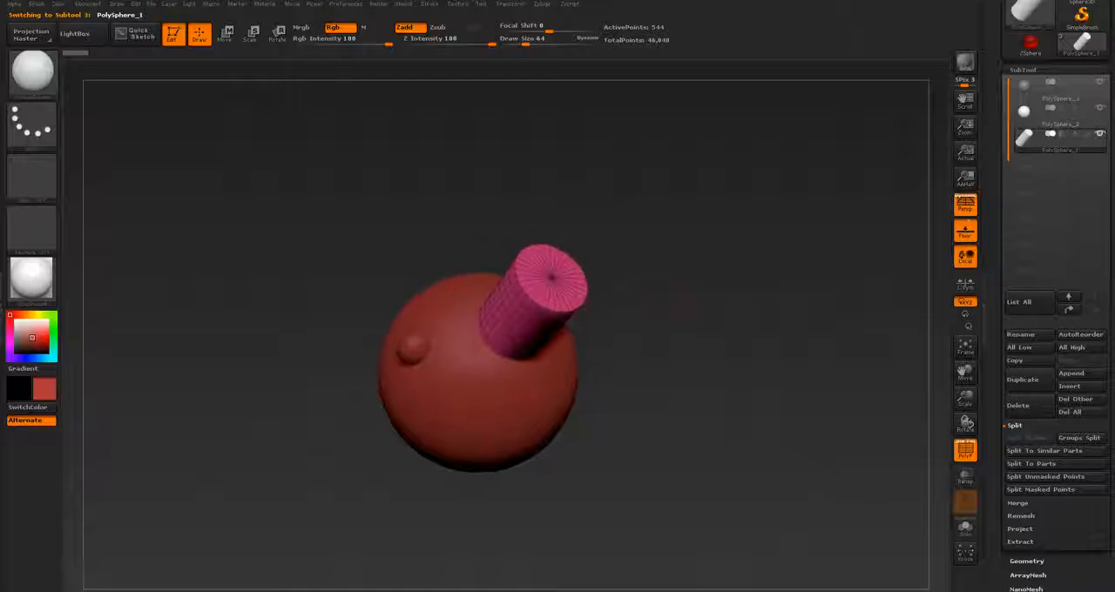
pyautogui.moveTo(682, 306); pyautogui.dragTo(626, 329)
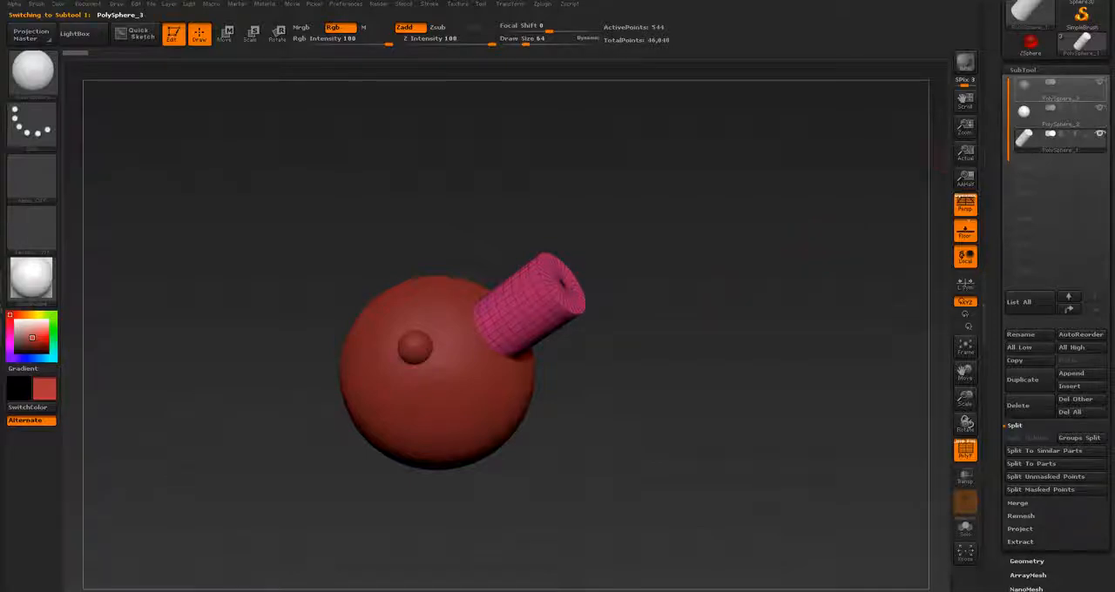
# Step: Activate the large sphere subtool and insert a second small sphere on its surface, below the first one
pyautogui.click(1054, 91)
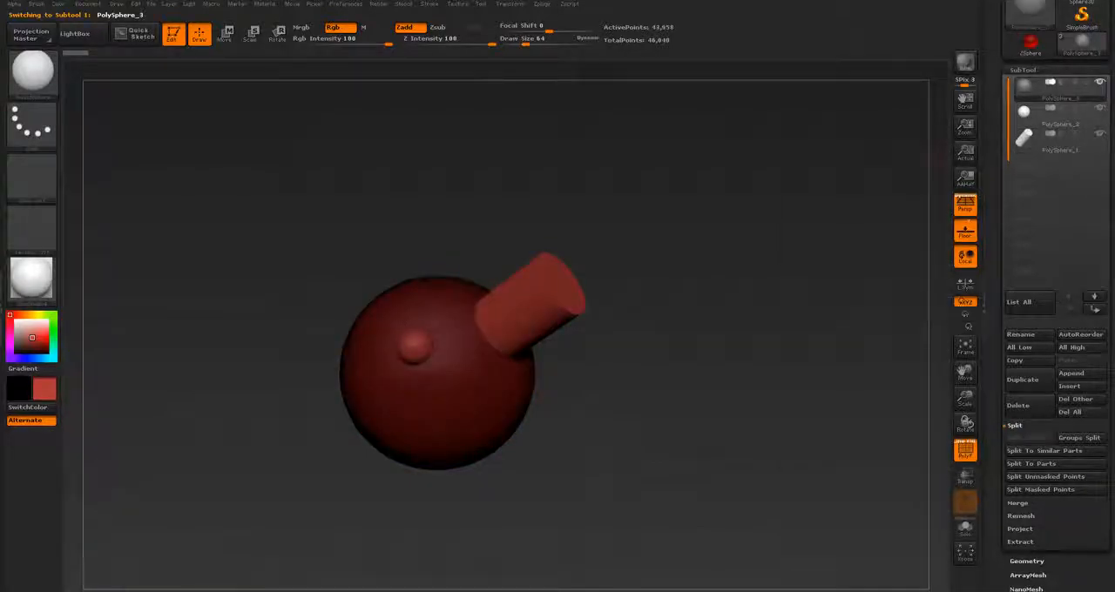
pyautogui.moveTo(457, 390); pyautogui.dragTo(469, 410)
pyautogui.keyDown('alt'); pyautogui.moveTo(645, 392); pyautogui.dragTo(755, 326); pyautogui.keyUp('alt')
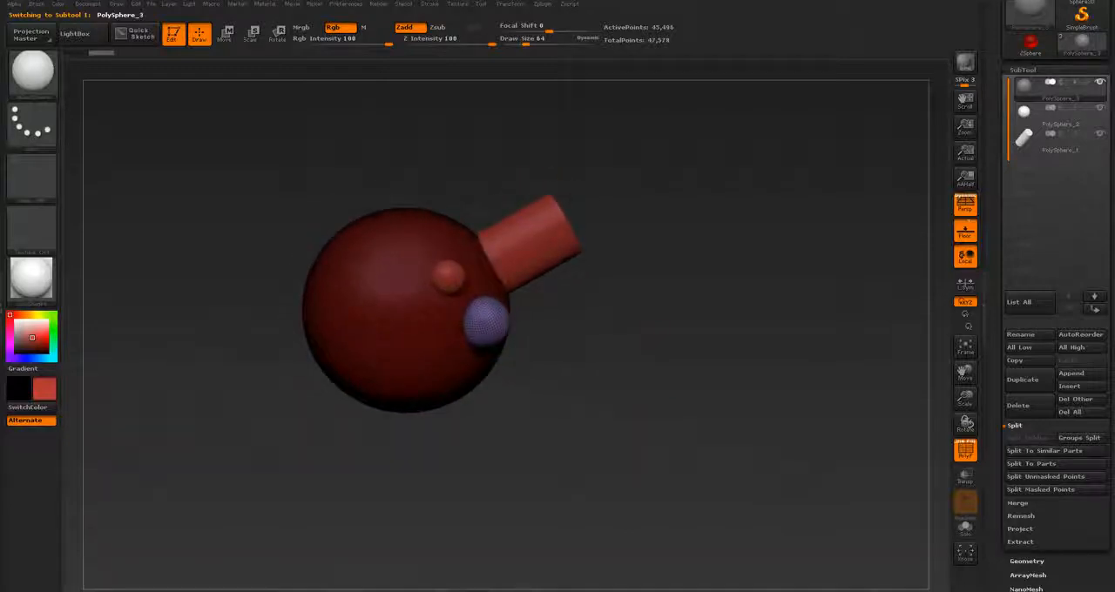
# Step: Put the large sphere and the newly inserted small sphere into one shared polygroup
pyautogui.moveTo(1001, 544); pyautogui.dragTo(1002, 396)
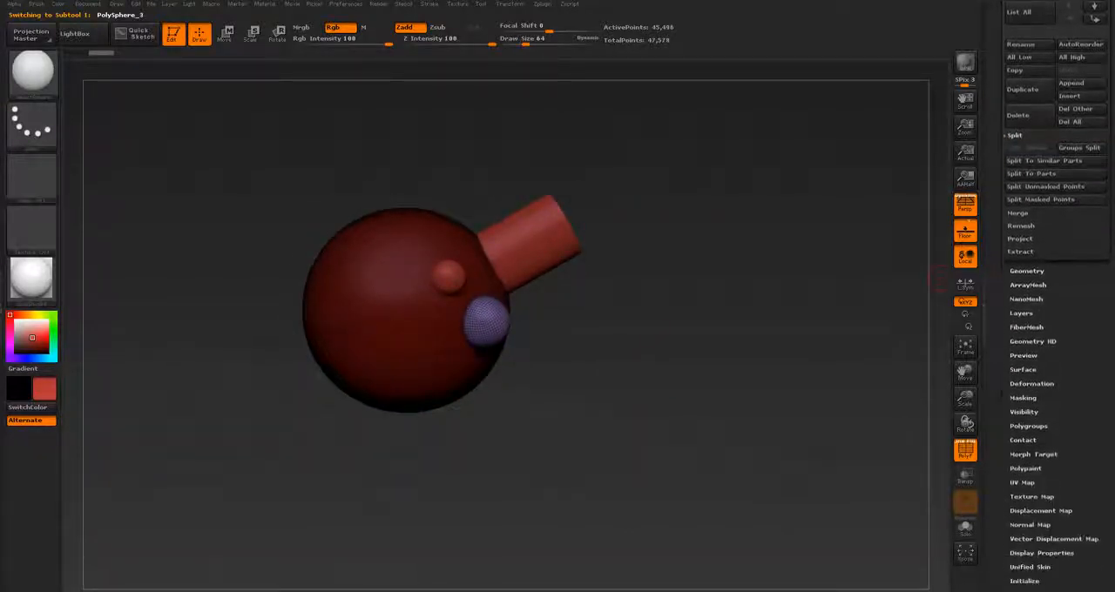
pyautogui.click(1029, 426)
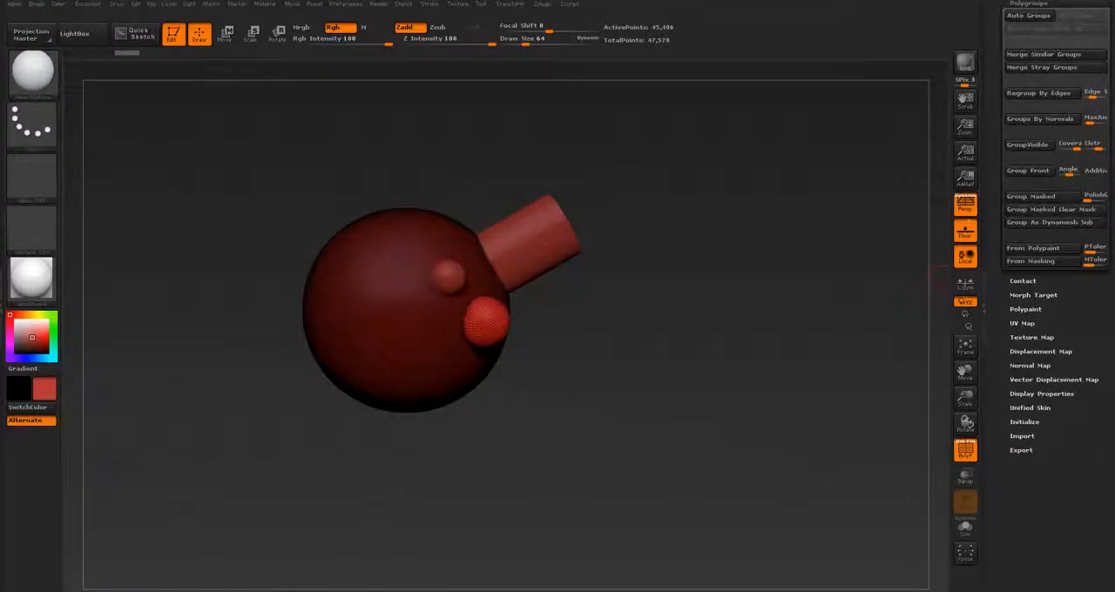
pyautogui.moveTo(999, 280); pyautogui.dragTo(999, 335)
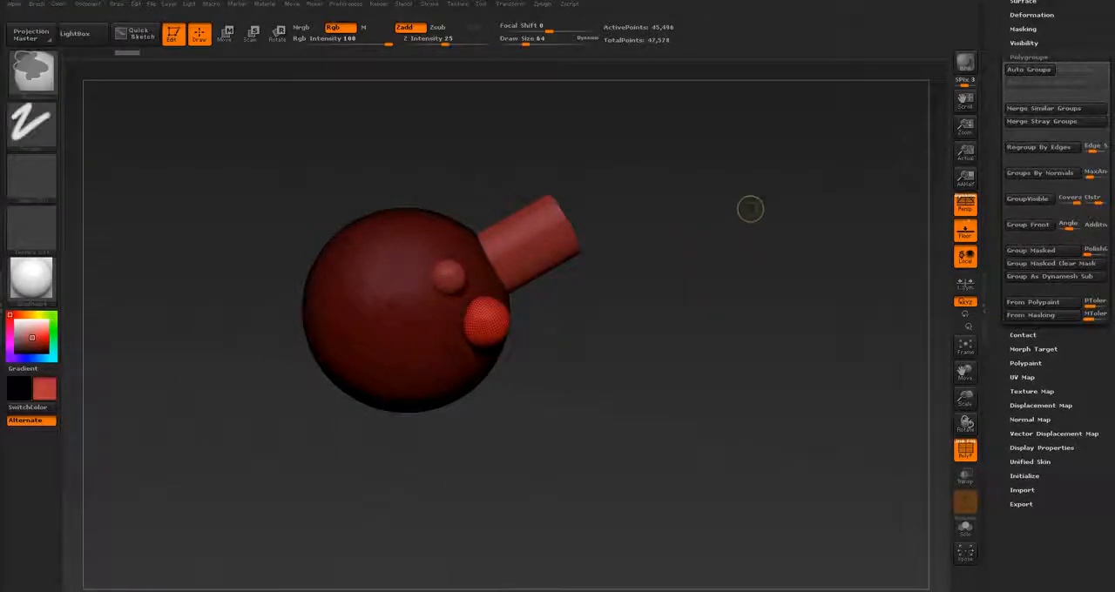
pyautogui.moveTo(757, 203)
pyautogui.keyDown('ctrl'); pyautogui.mouseDown()
pyautogui.moveTo(740, 256)
pyautogui.moveTo(596, 263)
pyautogui.moveTo(721, 263)
pyautogui.mouseUp(); pyautogui.keyUp('ctrl')
pyautogui.moveTo(999, 334); pyautogui.dragTo(998, 495)
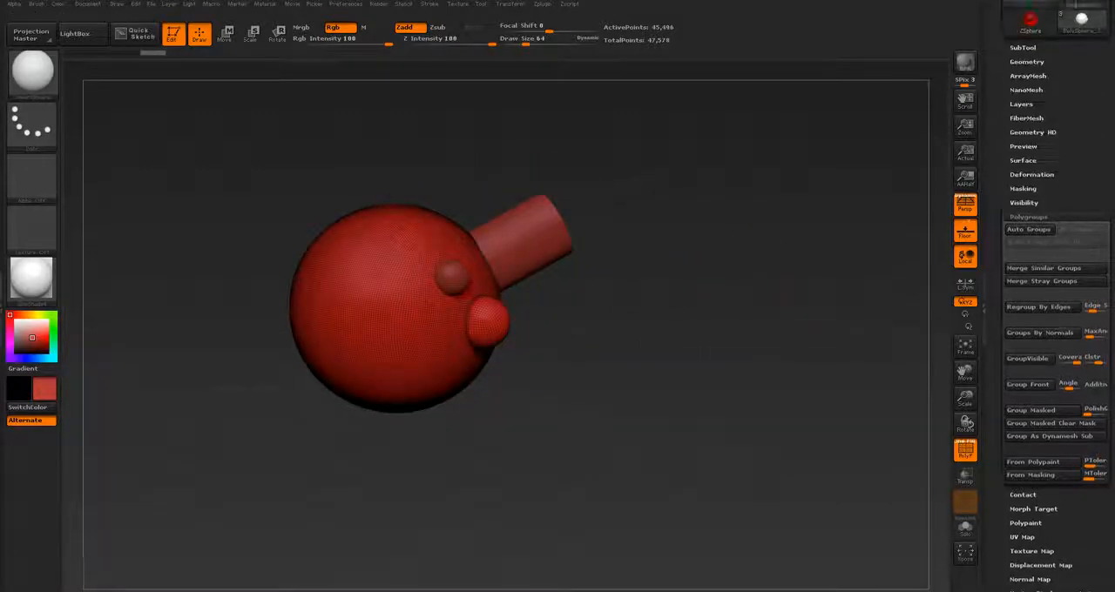
# Step: Split the mesh into separate subtools with Split To Parts, accept the non-undoable operation, and activate the large sphere subtool
pyautogui.click(1023, 49)
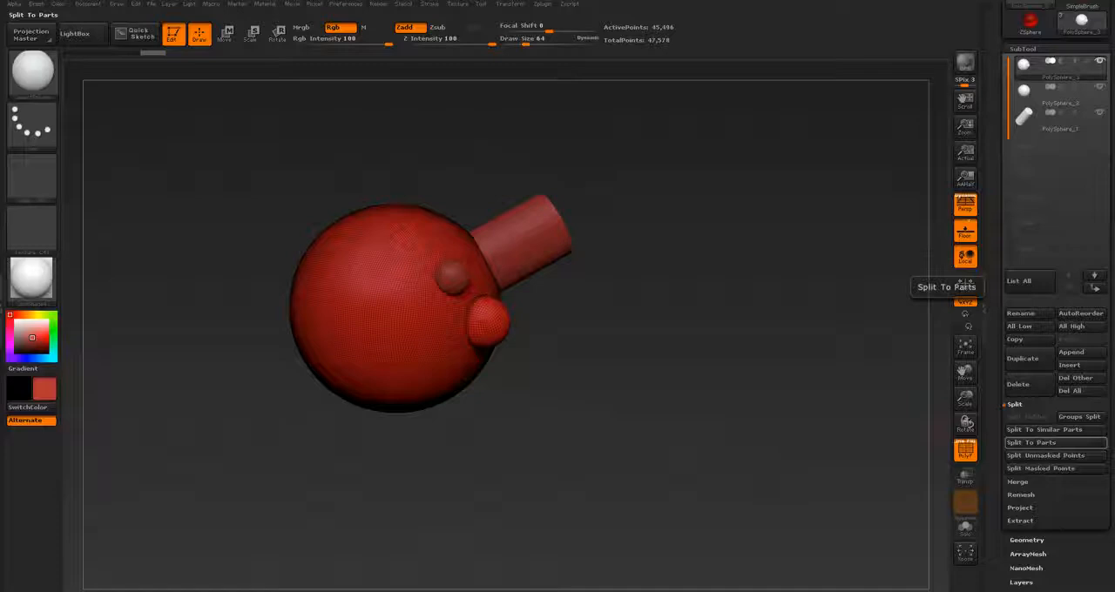
pyautogui.click(1033, 442)
pyautogui.click(903, 465)
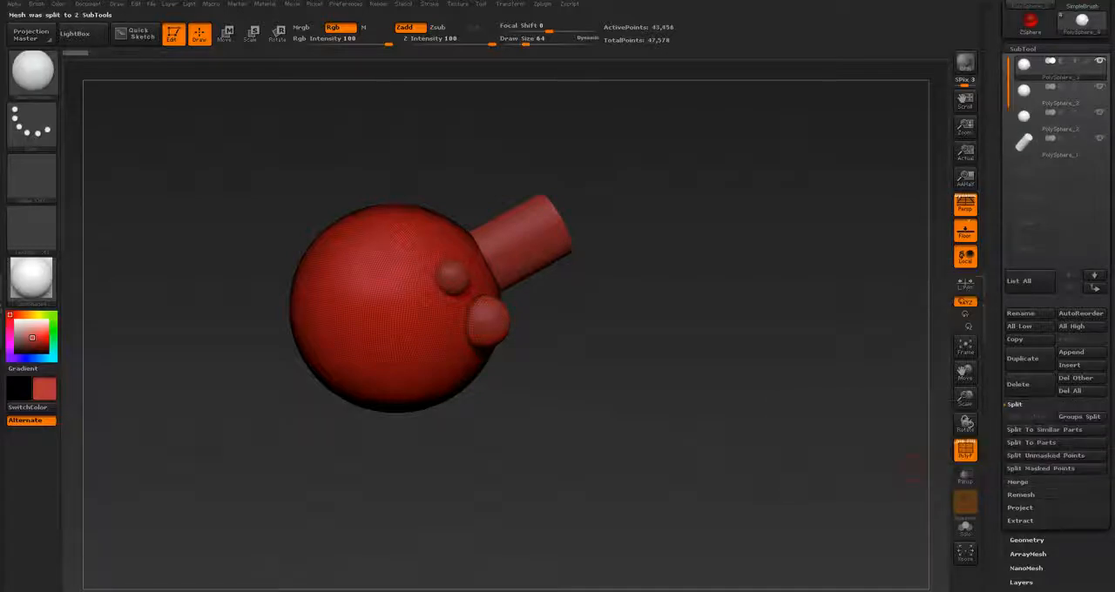
pyautogui.moveTo(679, 375); pyautogui.dragTo(745, 379)
pyautogui.keyDown('alt'); pyautogui.click(485, 321); pyautogui.keyUp('alt')
pyautogui.click(1058, 77)
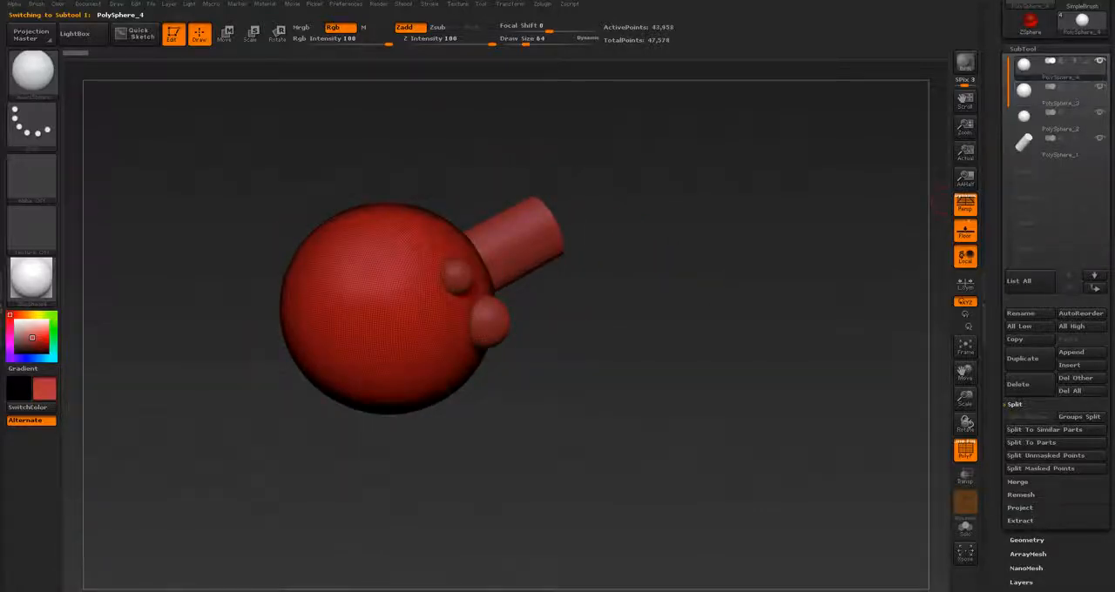
pyautogui.moveTo(754, 371); pyautogui.dragTo(700, 426)
# Step: Activate the cylinder subtool and narrow its middle section with an enlarged Move brush
pyautogui.keyDown('alt'); pyautogui.click(540, 283); pyautogui.keyUp('alt')
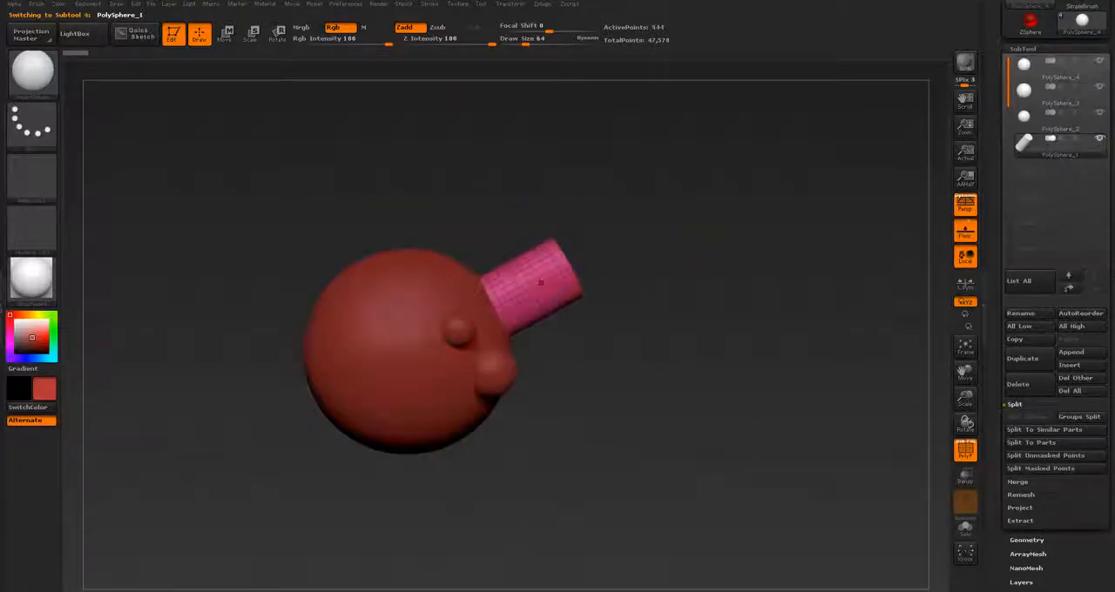
pyautogui.keyDown('alt'); pyautogui.moveTo(649, 366); pyautogui.dragTo(652, 410); pyautogui.keyUp('alt')
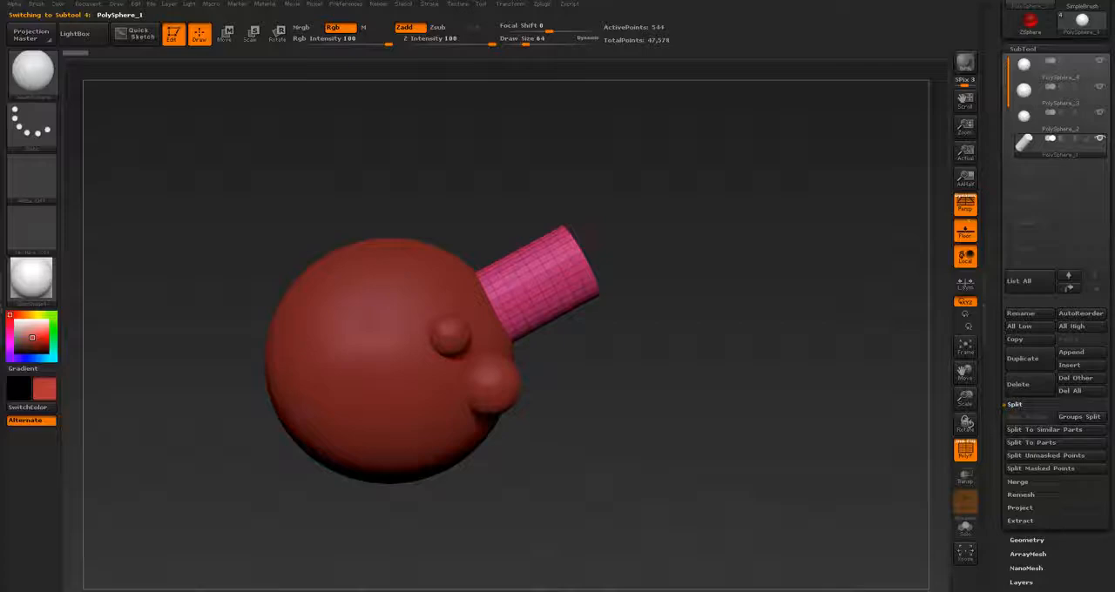
pyautogui.press('b')
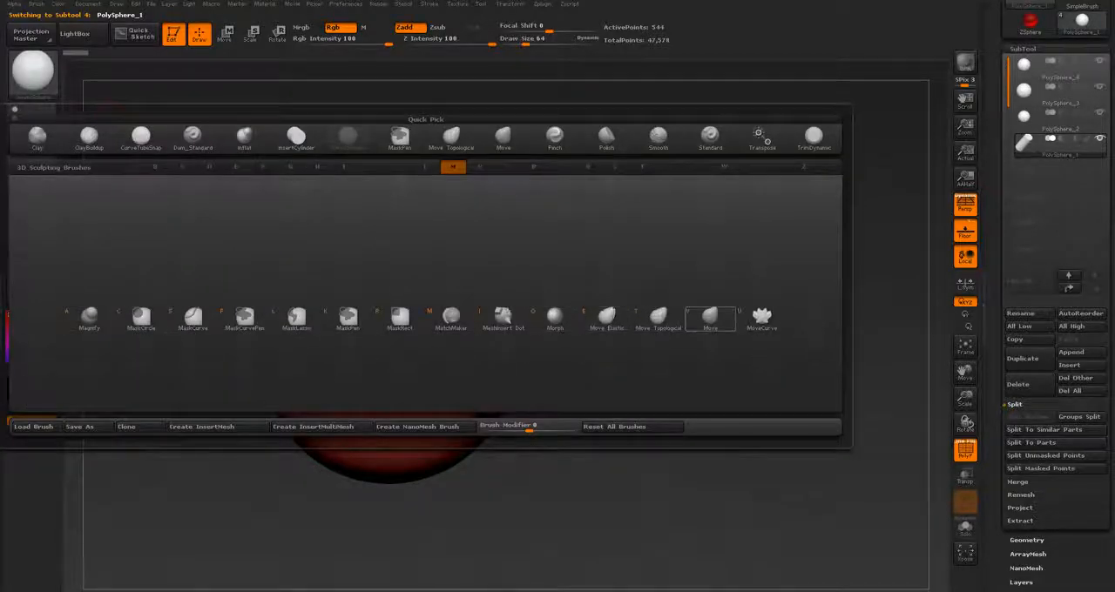
pyautogui.click(710, 318)
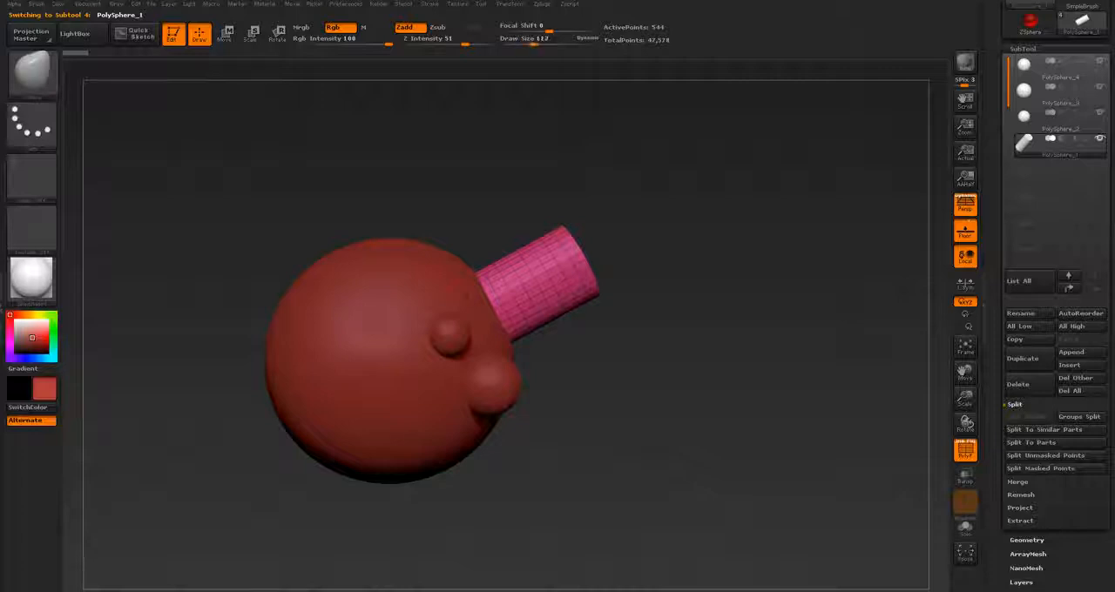
pyautogui.press('[')
pyautogui.moveTo(514, 271); pyautogui.dragTo(519, 288)
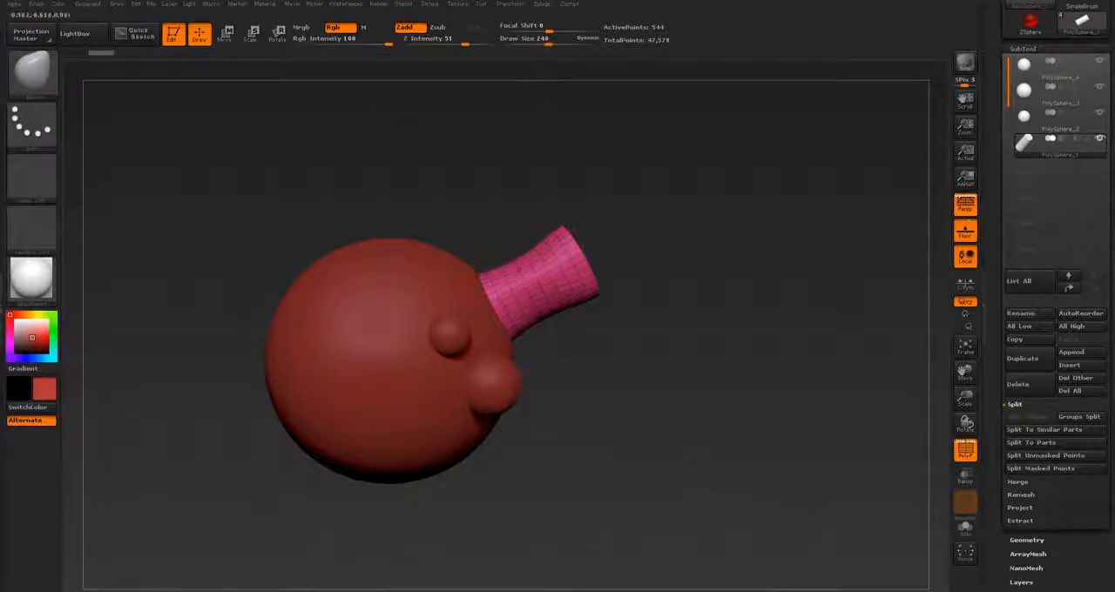
pyautogui.moveTo(649, 383)
pyautogui.mouseDown()
pyautogui.moveTo(601, 340)
pyautogui.moveTo(600, 359)
pyautogui.moveTo(649, 380)
pyautogui.mouseUp()
# Step: Switch the active subtool between the large sphere and the cylinder directly on the model, and expand the Merge options
pyautogui.keyDown('alt'); pyautogui.click(396, 351); pyautogui.keyUp('alt')
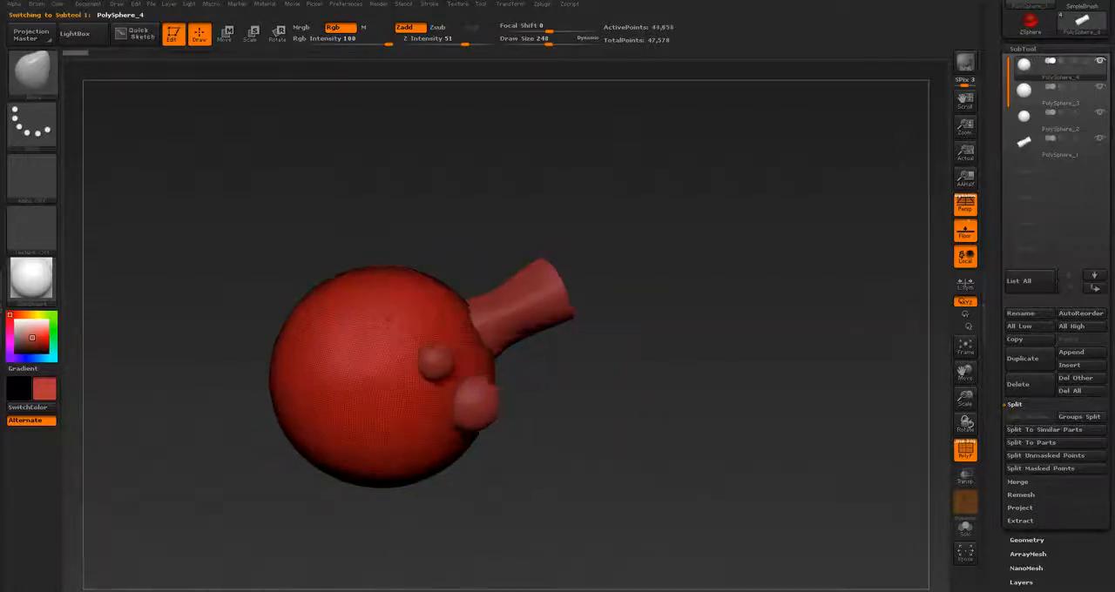
pyautogui.moveTo(539, 399)
pyautogui.mouseDown()
pyautogui.moveTo(484, 404)
pyautogui.moveTo(530, 401)
pyautogui.mouseUp()
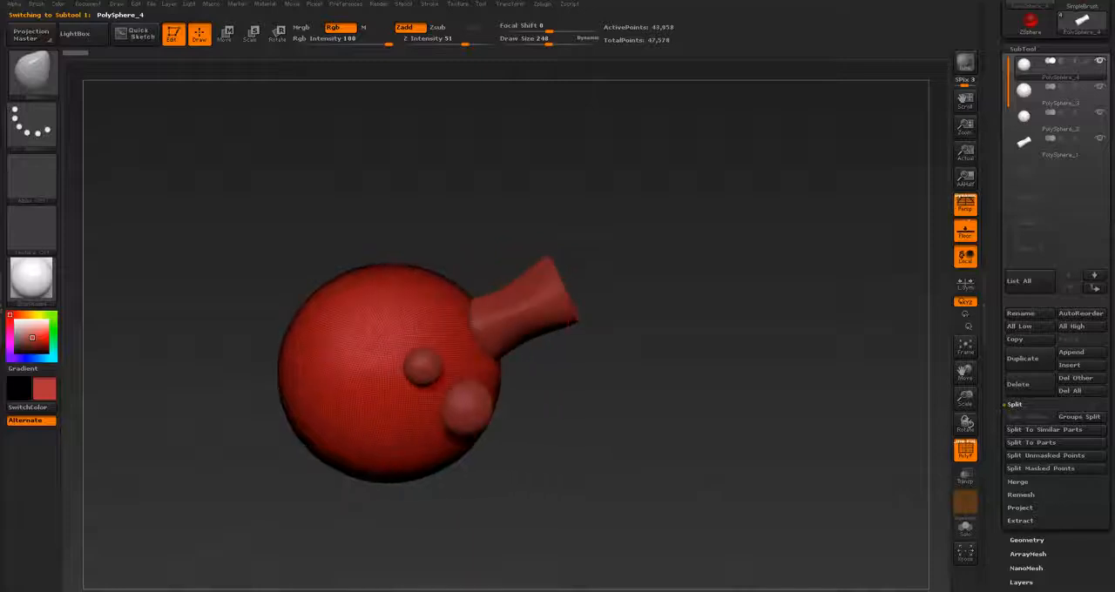
pyautogui.keyDown('alt'); pyautogui.click(521, 315); pyautogui.keyUp('alt')
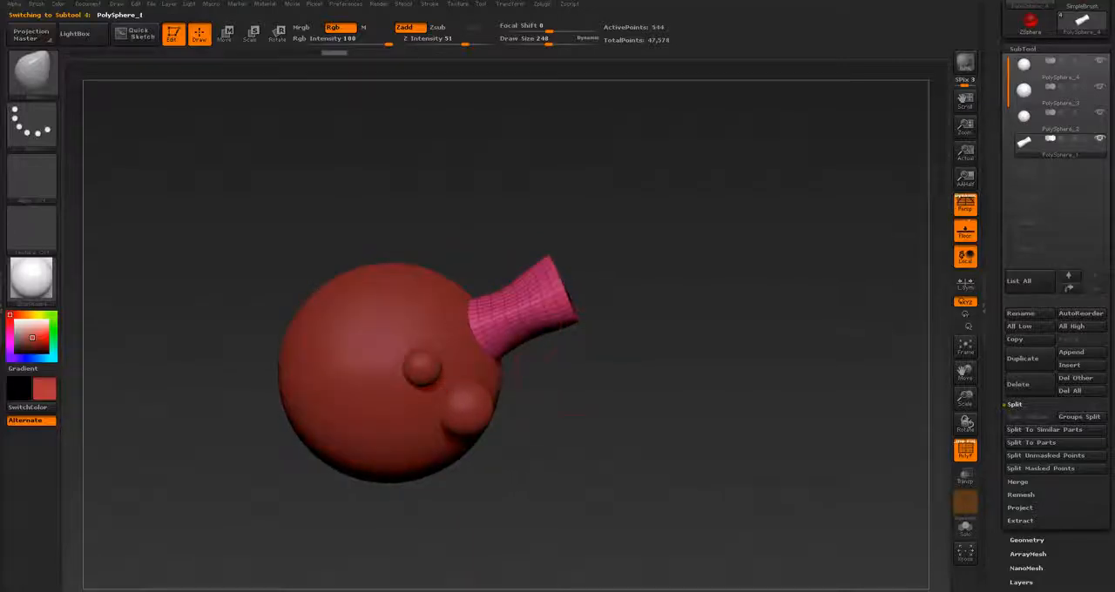
pyautogui.click(1017, 481)
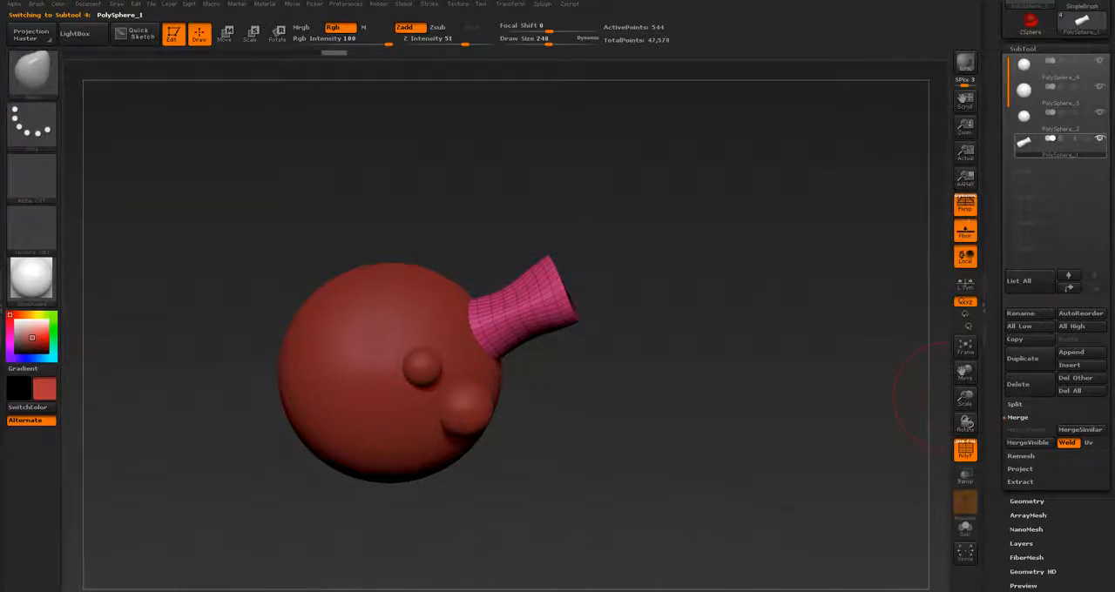
pyautogui.moveTo(1058, 147)
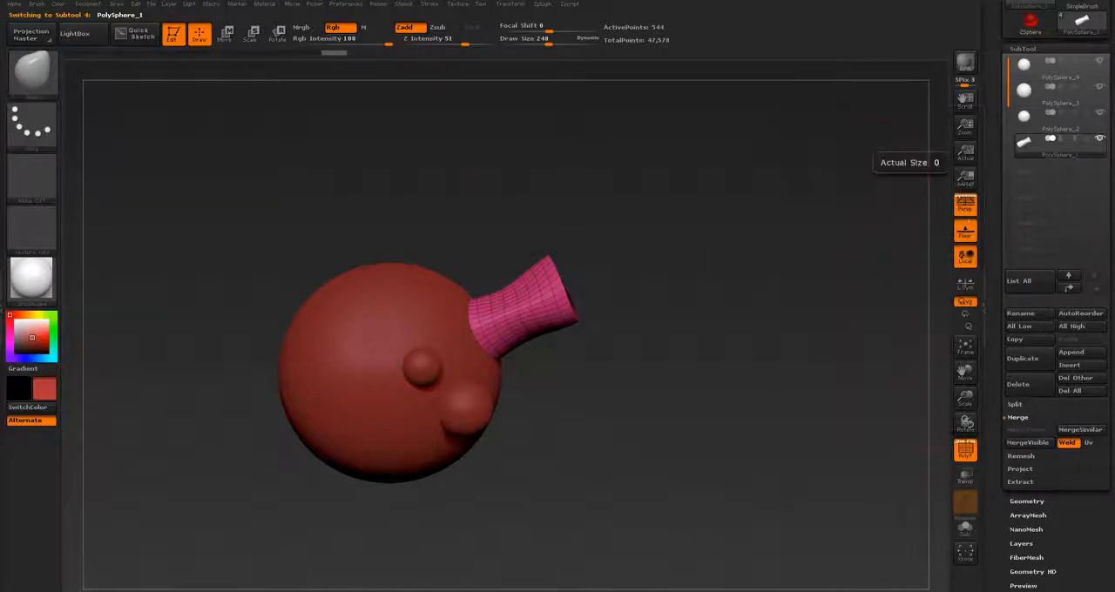
pyautogui.keyDown('alt'); pyautogui.click(418, 340); pyautogui.keyUp('alt')
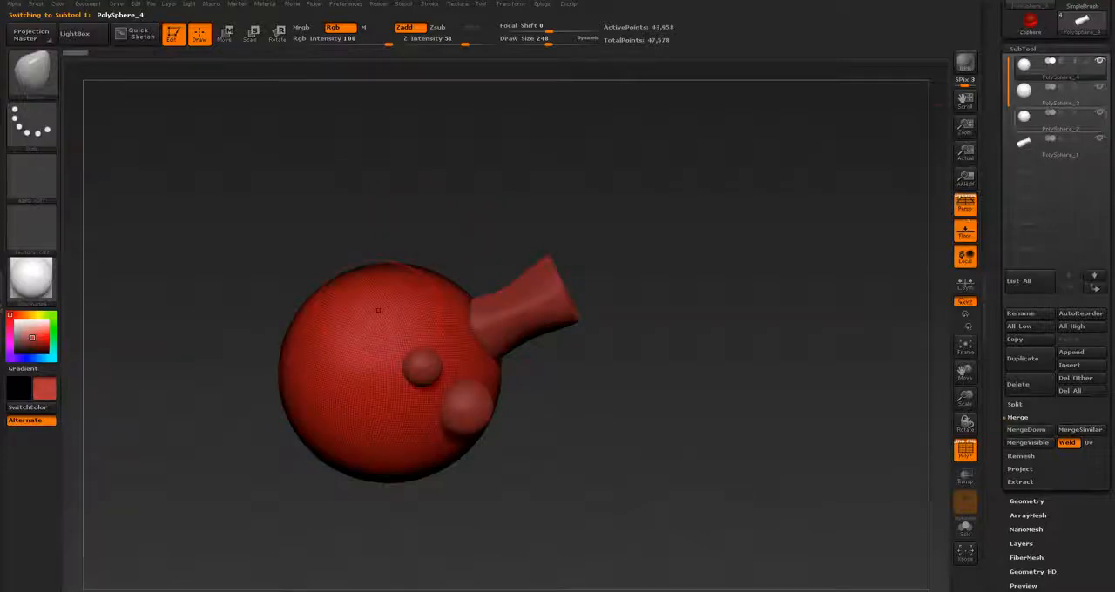
# Step: Move the cylinder subtool to the top of the subtool list and merge it down into the large sphere, accepting the non-undoable operation
pyautogui.click(1059, 146)
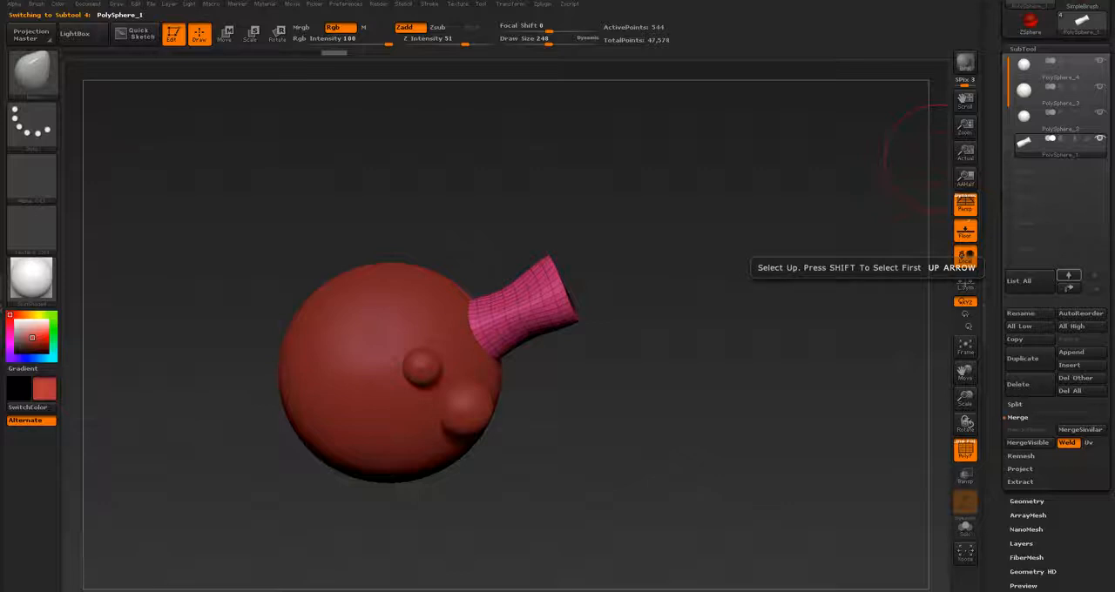
pyautogui.click(1068, 276)
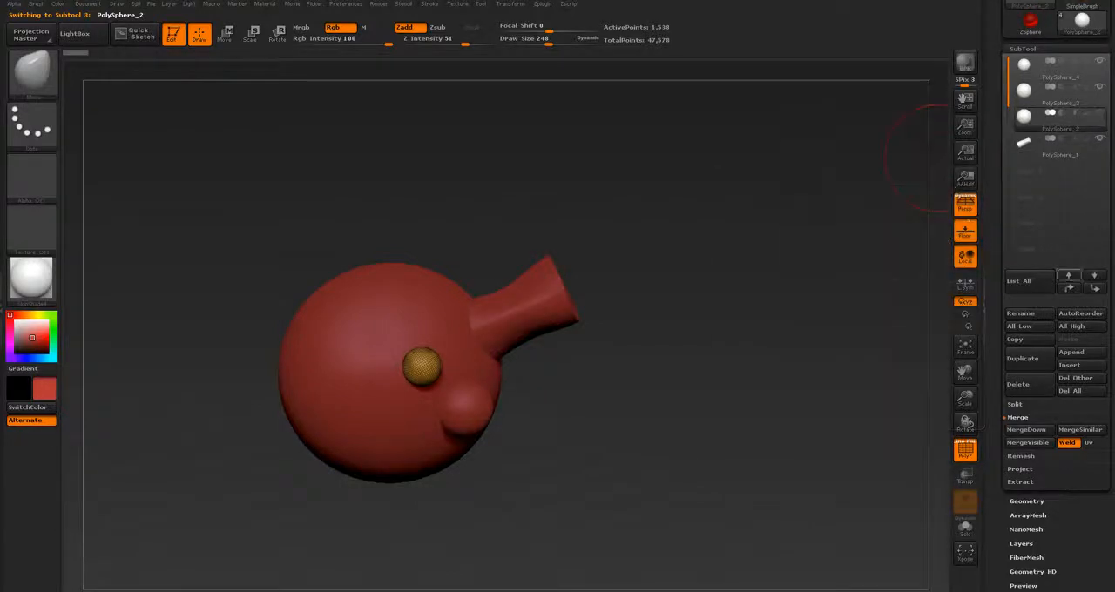
pyautogui.click(1069, 287)
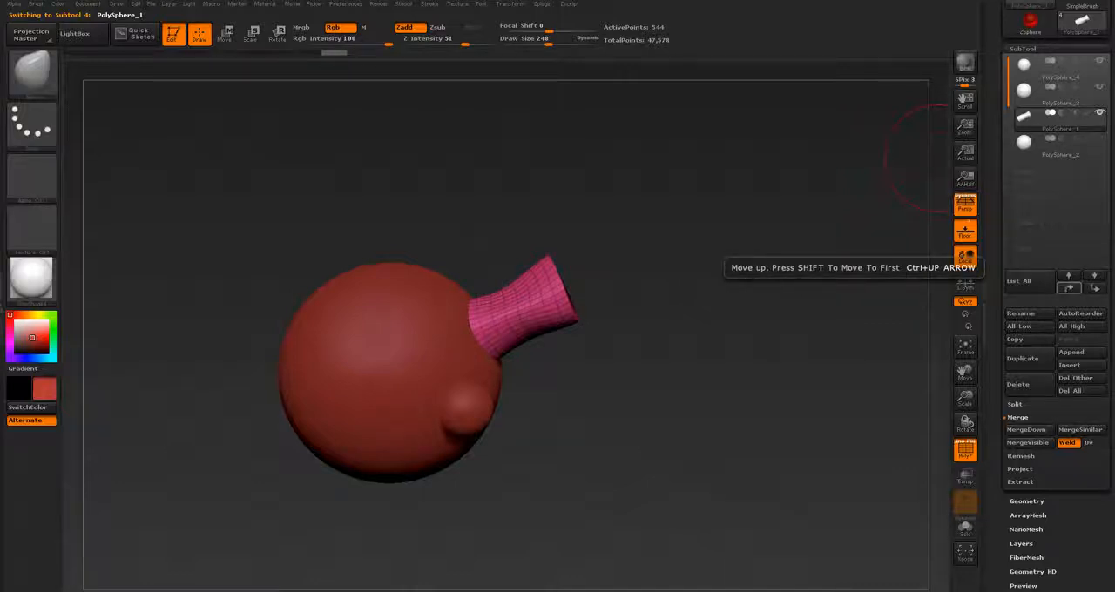
pyautogui.click(1068, 275)
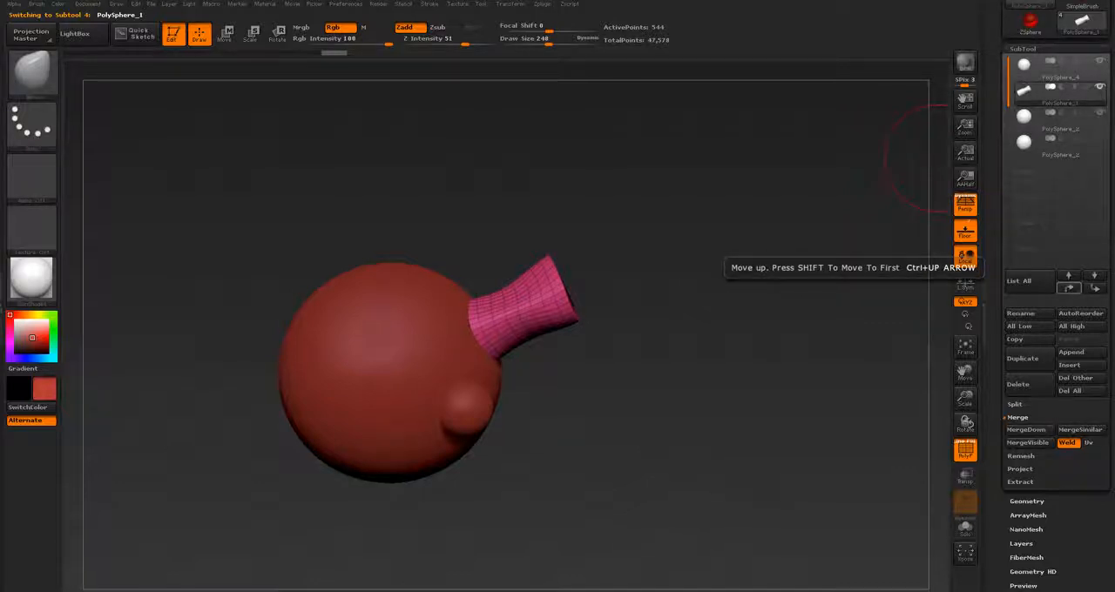
pyautogui.click(1068, 276)
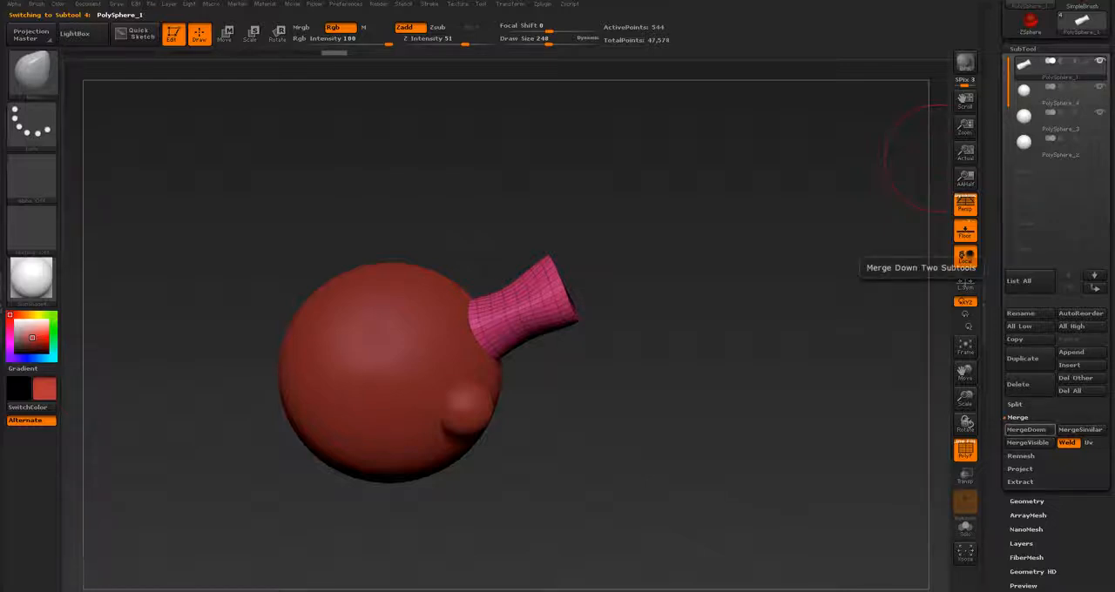
pyautogui.click(1026, 429)
pyautogui.click(903, 455)
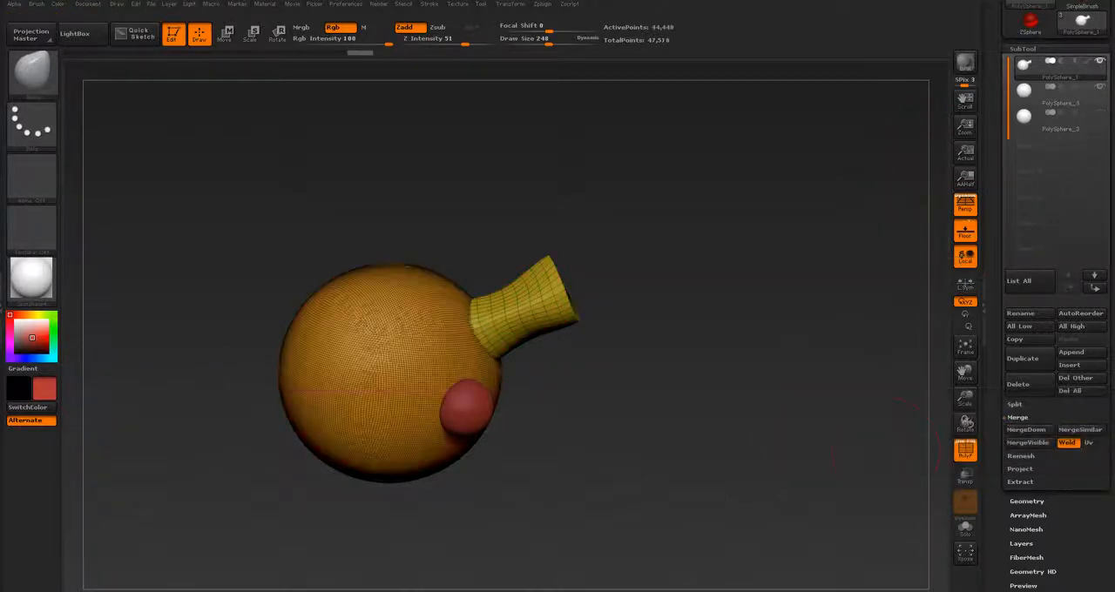
# Step: Remesh the merged sphere and cylinder into one continuous surface with DynaMesh at resolution 128
pyautogui.moveTo(810, 436)
pyautogui.mouseDown()
pyautogui.moveTo(601, 444)
pyautogui.moveTo(802, 427)
pyautogui.moveTo(779, 425)
pyautogui.mouseUp()
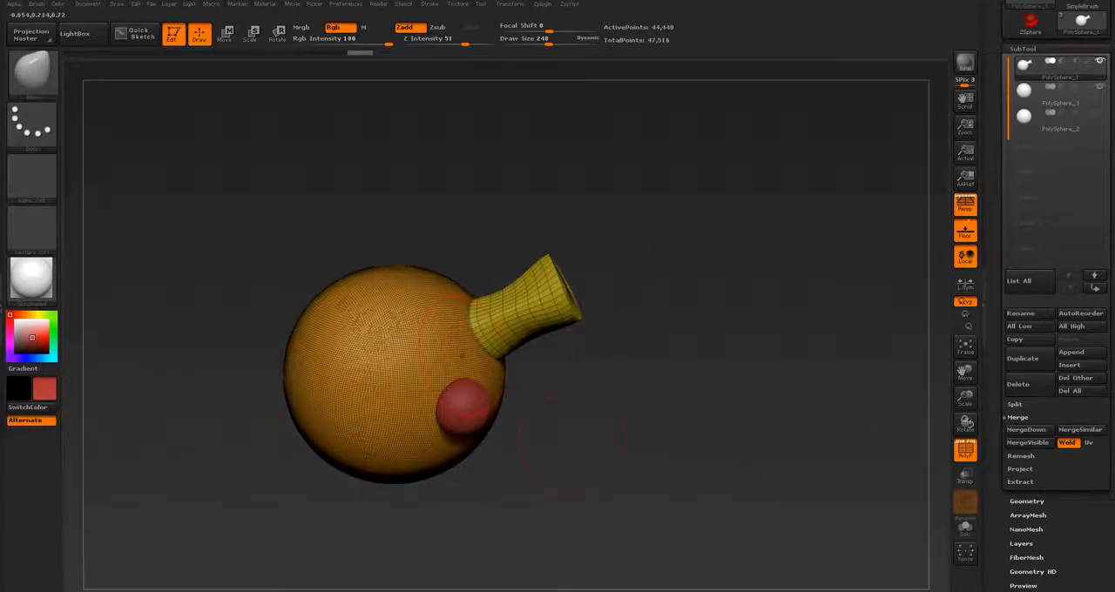
pyautogui.moveTo(589, 365); pyautogui.dragTo(659, 338)
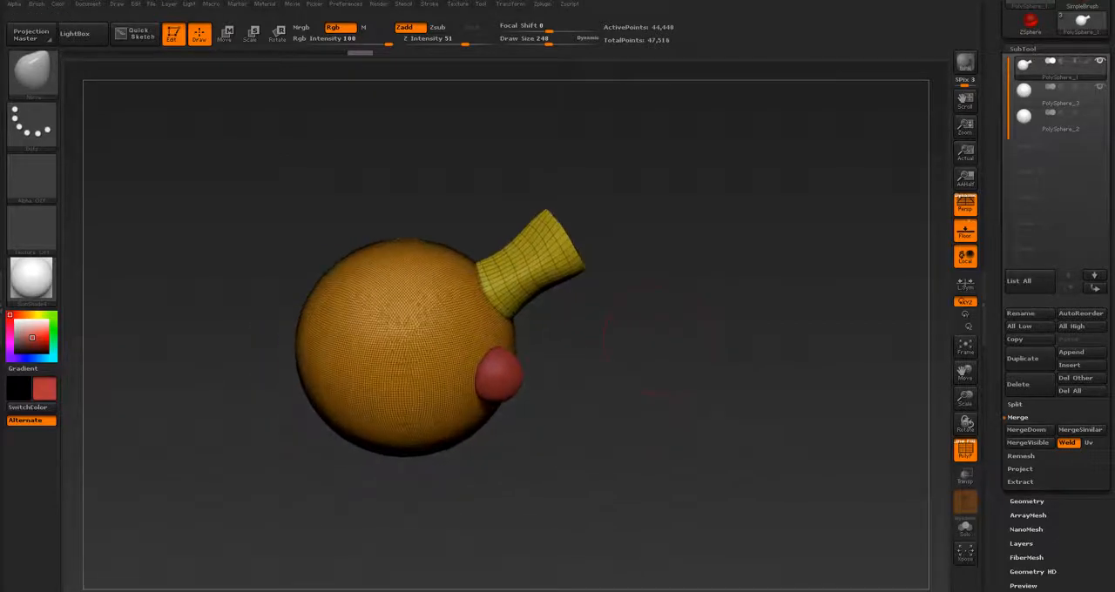
pyautogui.click(1027, 501)
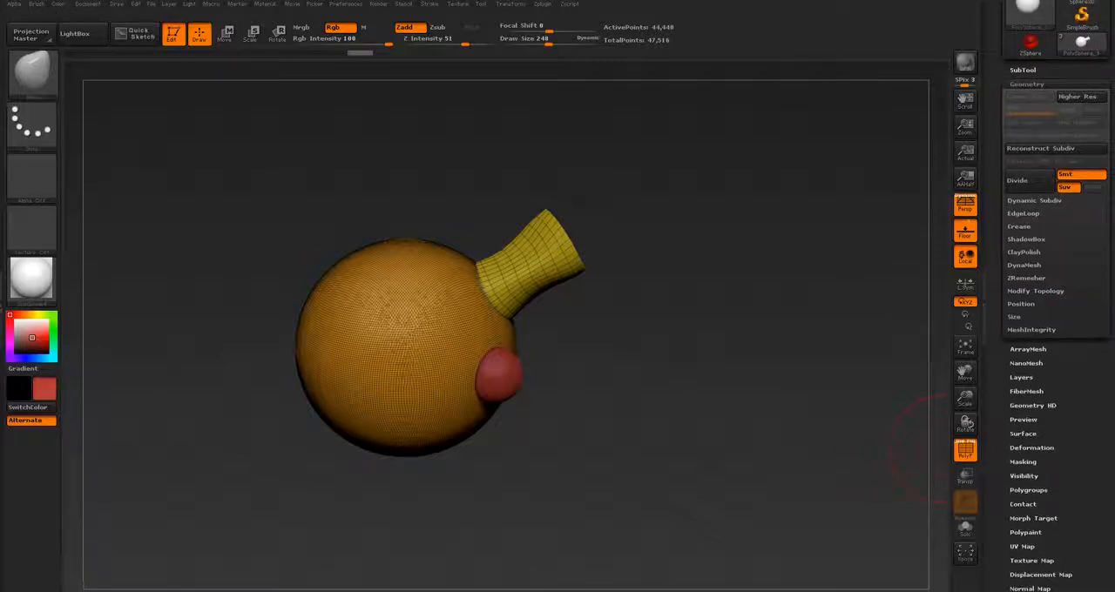
pyautogui.click(1024, 265)
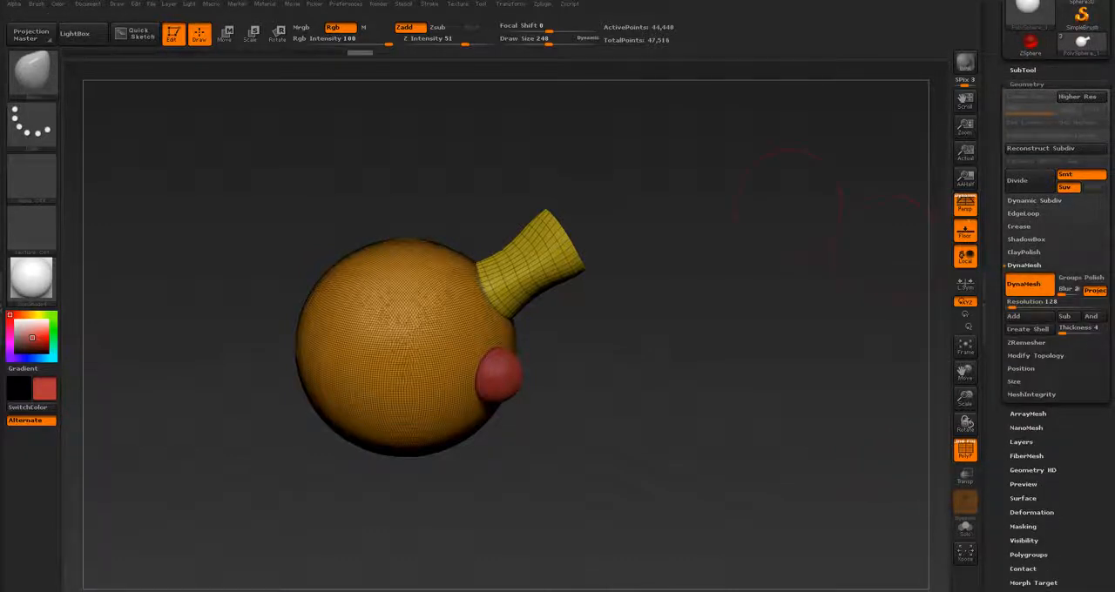
pyautogui.keyDown('ctrl'); pyautogui.moveTo(804, 200); pyautogui.dragTo(741, 283); pyautogui.keyUp('ctrl')
# Step: Assign the whole remeshed sphere and cylinder to a single polygroup with GroupVisible
pyautogui.scroll(-5, 1054, 348)
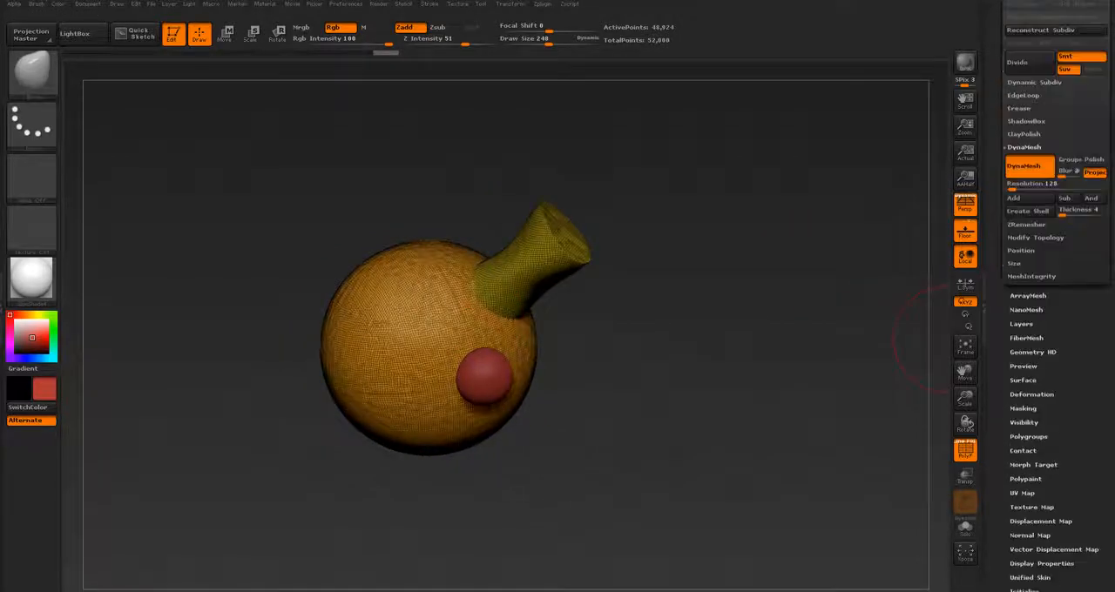
pyautogui.click(1027, 411)
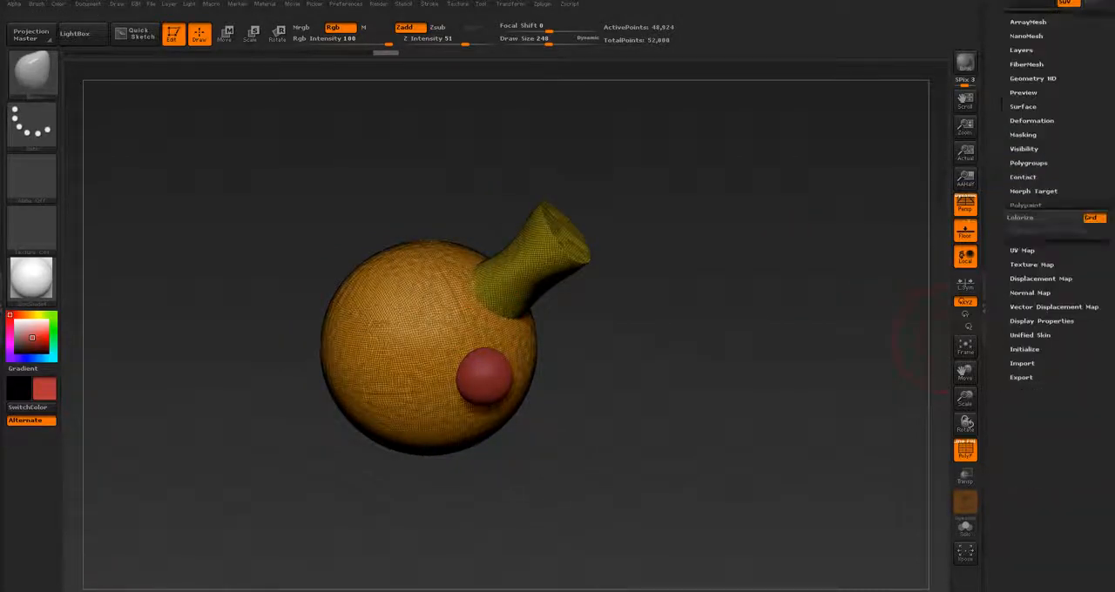
pyautogui.moveTo(1054, 107); pyautogui.dragTo(1055, 175)
pyautogui.click(1028, 121)
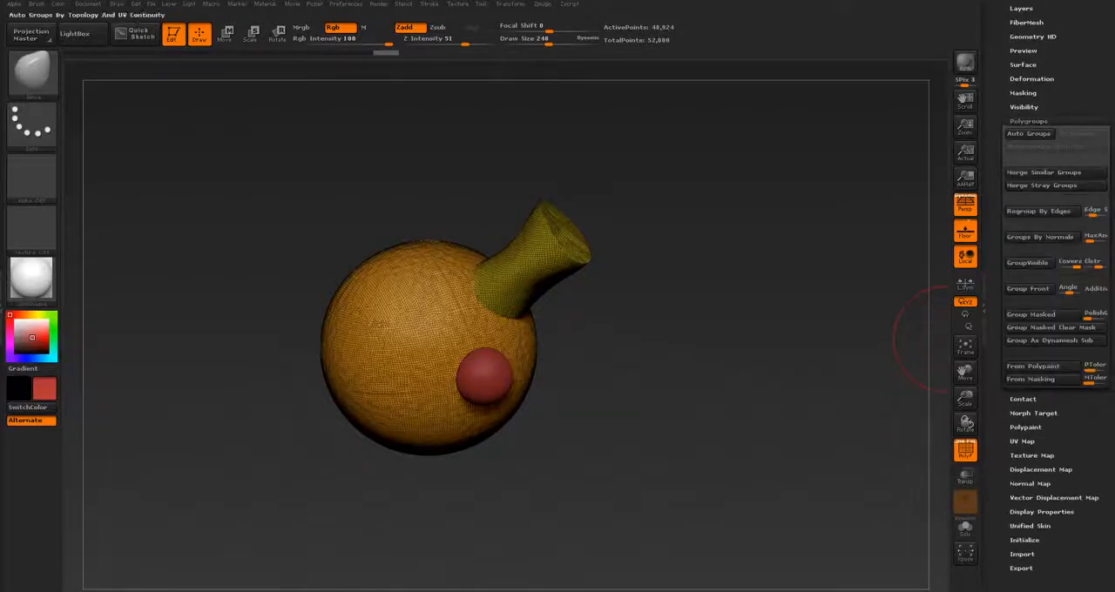
pyautogui.click(1028, 262)
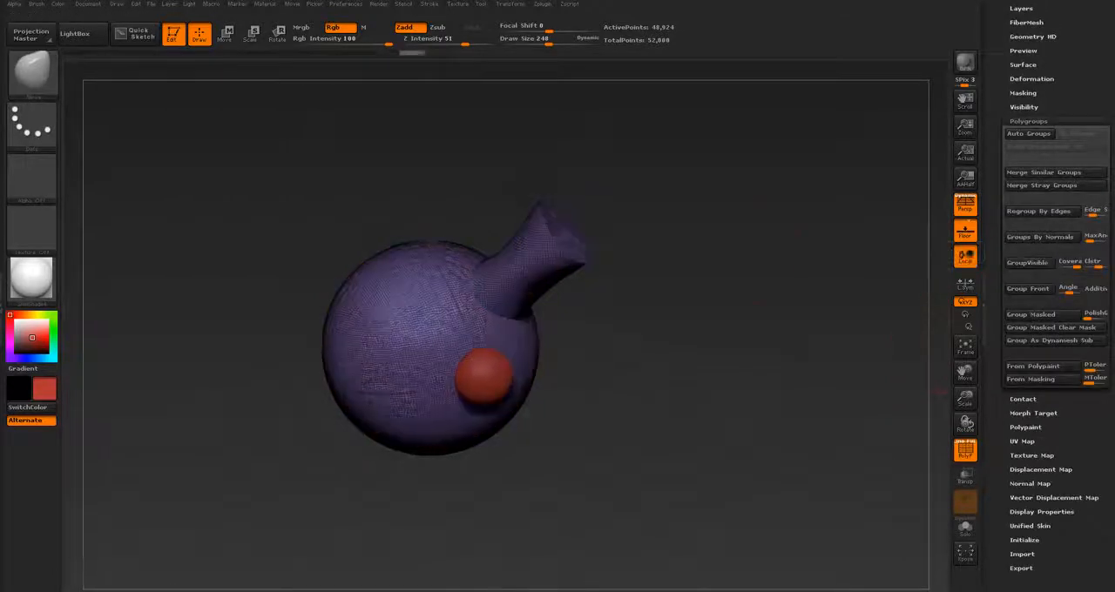
# Step: Combine all visible subtools into a separate merged tool with MergeVisible
pyautogui.moveTo(749, 348); pyautogui.dragTo(876, 413)
pyautogui.moveTo(1072, 93); pyautogui.dragTo(1071, 210)
pyautogui.click(1023, 71)
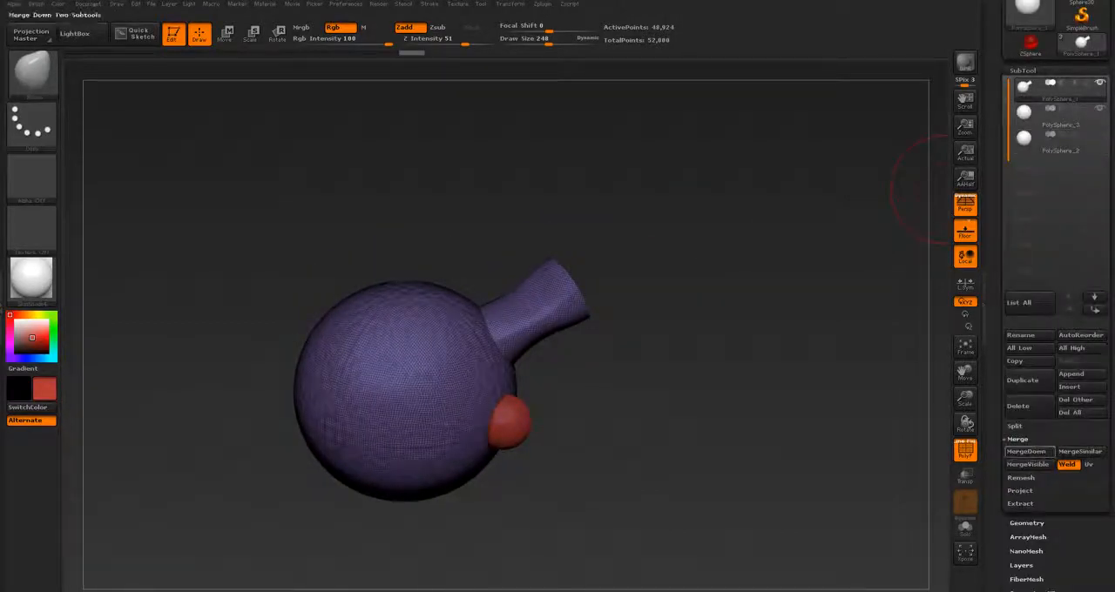
pyautogui.moveTo(1071, 522); pyautogui.dragTo(1072, 504)
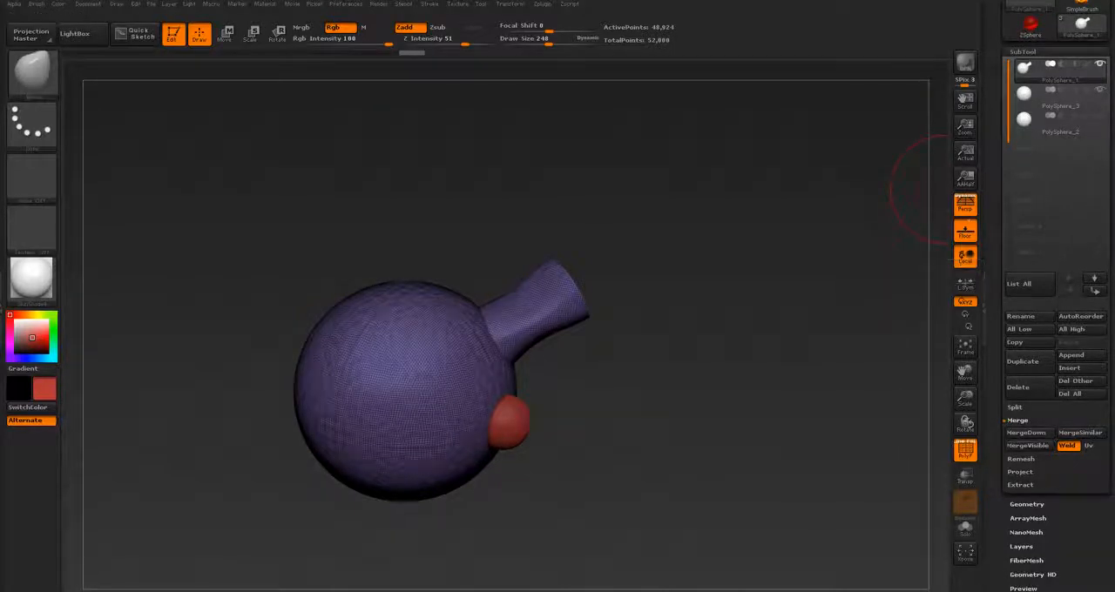
pyautogui.moveTo(999, 193); pyautogui.dragTo(998, 216)
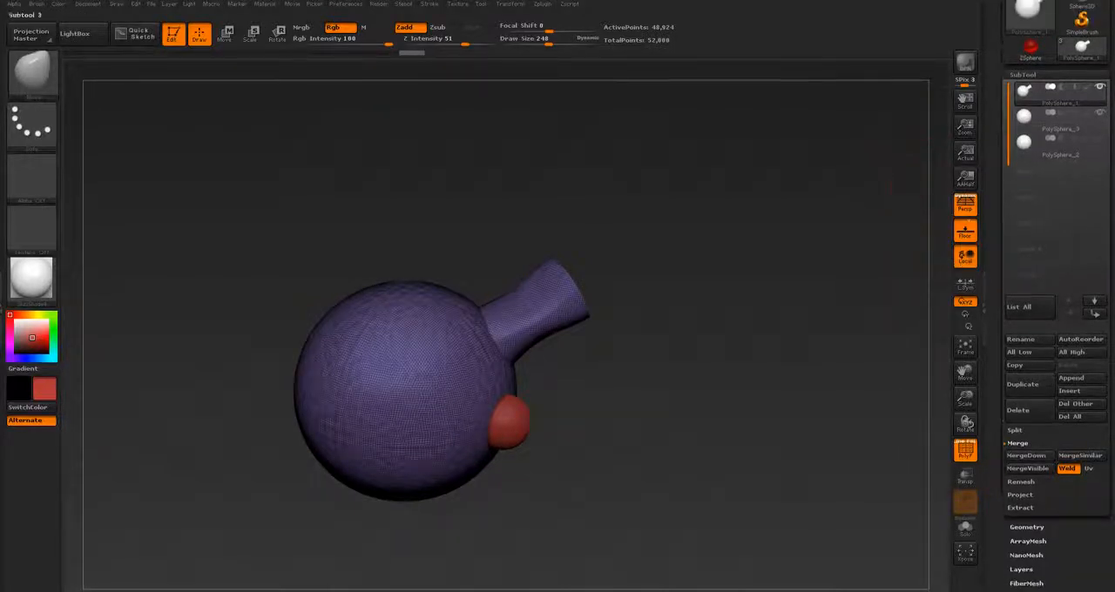
pyautogui.click(1028, 468)
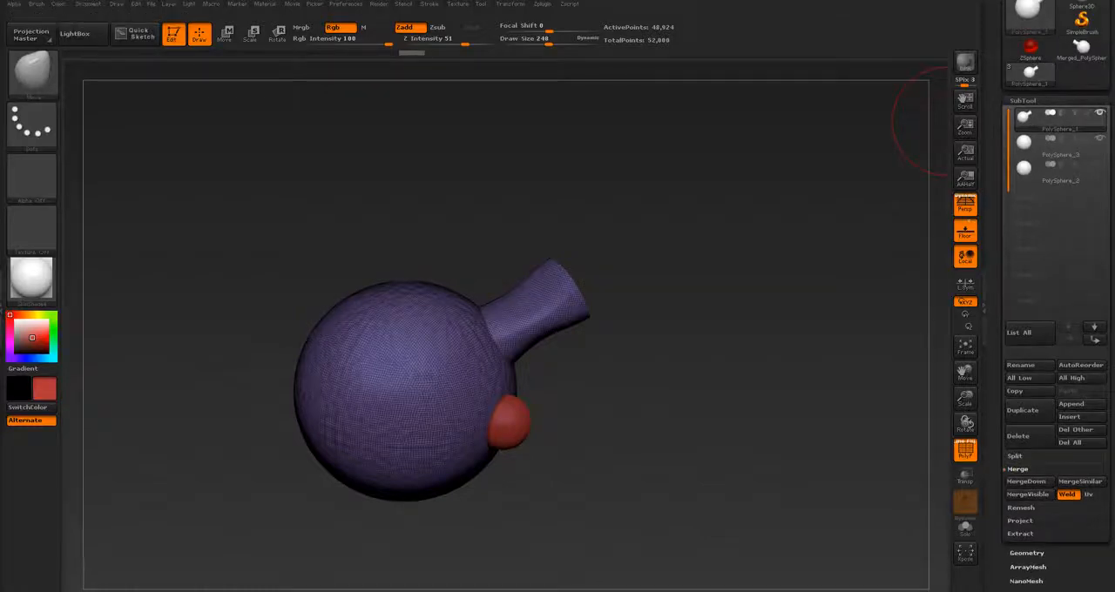
# Step: Switch to the merged tool to examine its combined mesh, and return to the original tool with separate subtools
pyautogui.click(1082, 49)
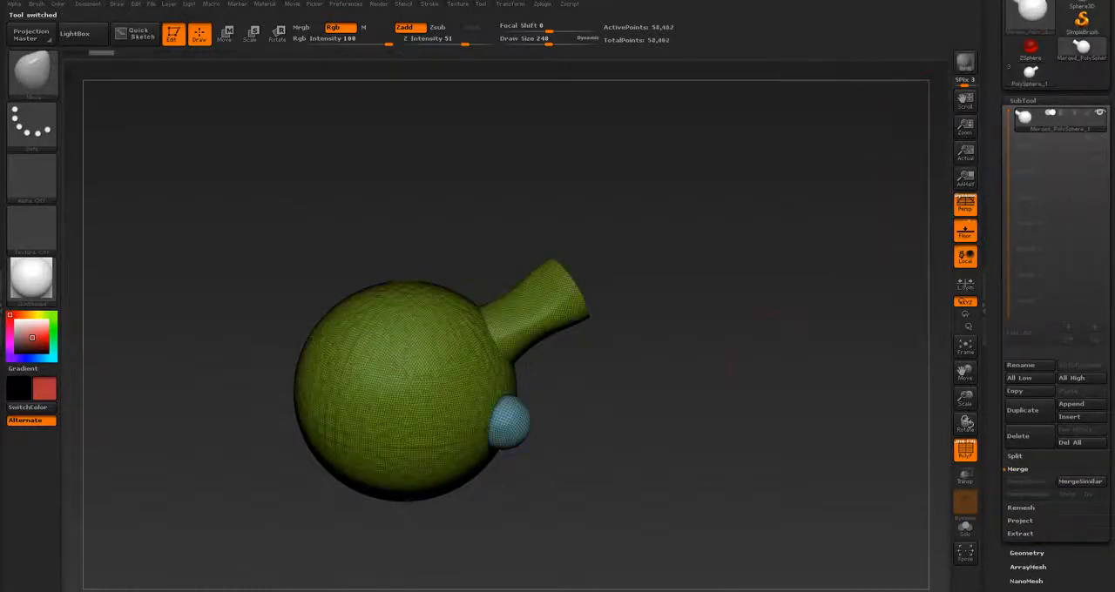
pyautogui.keyDown('alt'); pyautogui.moveTo(741, 340); pyautogui.dragTo(749, 209); pyautogui.keyUp('alt')
pyautogui.moveTo(749, 349); pyautogui.dragTo(349, 471)
pyautogui.click(1029, 75)
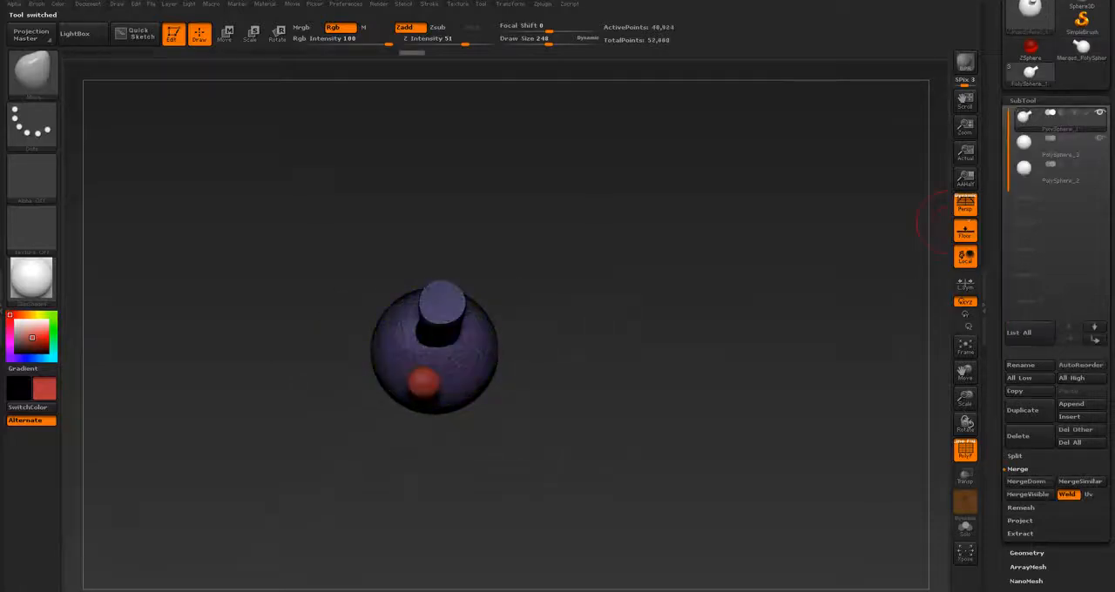
# Step: Expand the Project options of the subtool and the Extract options
pyautogui.moveTo(998, 409); pyautogui.dragTo(998, 365)
pyautogui.keyDown('alt'); pyautogui.moveTo(741, 340); pyautogui.dragTo(754, 394); pyautogui.keyUp('alt')
pyautogui.moveTo(755, 394); pyautogui.dragTo(738, 373)
pyautogui.click(1020, 476)
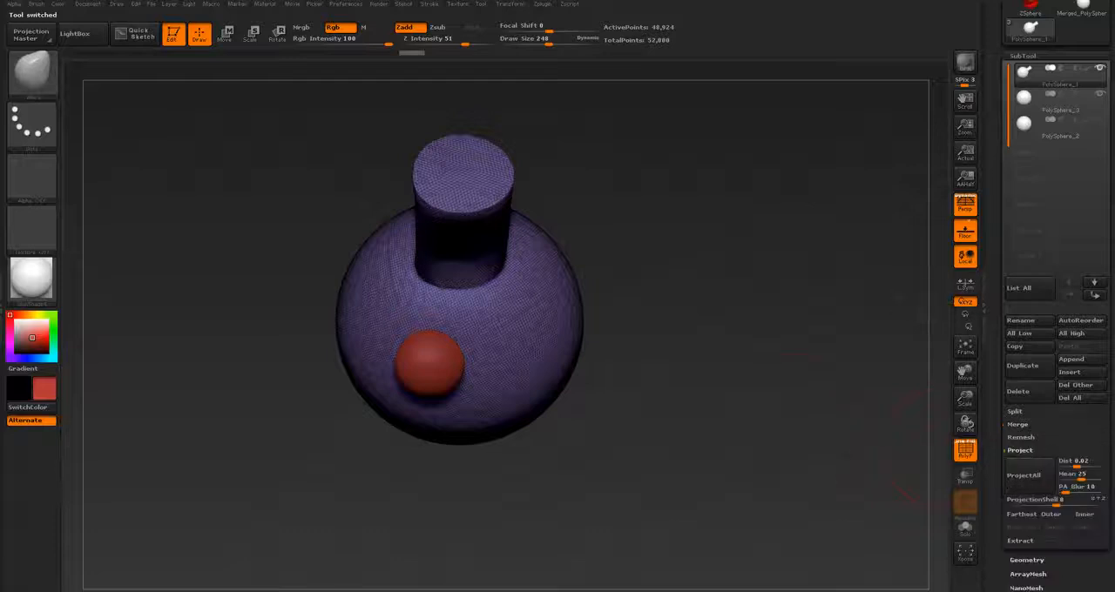
pyautogui.moveTo(849, 418); pyautogui.dragTo(937, 390)
pyautogui.keyDown('alt'); pyautogui.moveTo(871, 379); pyautogui.dragTo(905, 330); pyautogui.keyUp('alt')
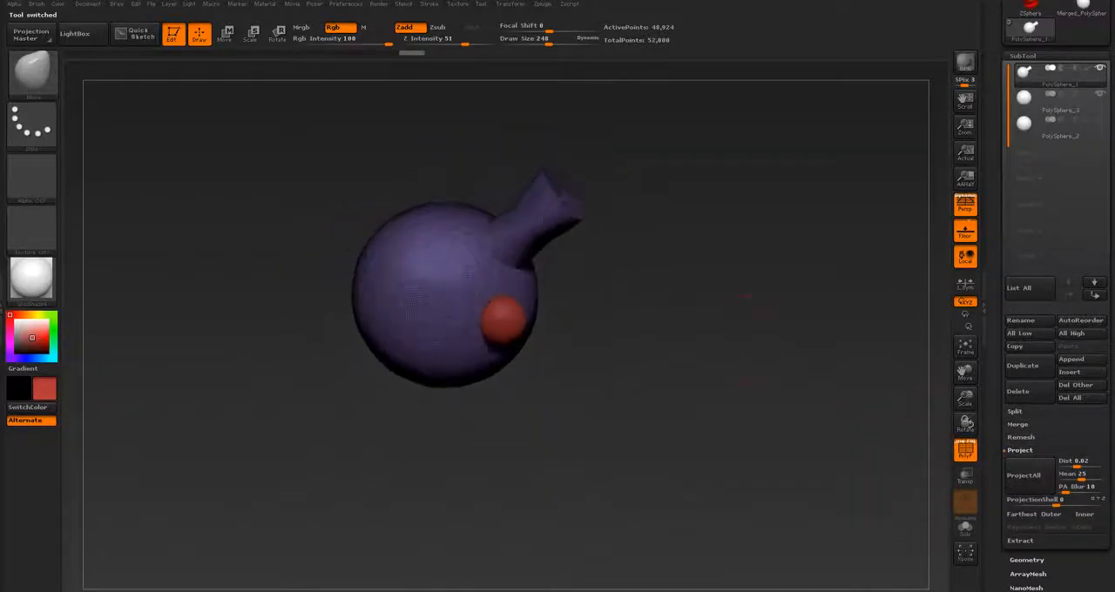
pyautogui.moveTo(889, 436); pyautogui.dragTo(937, 440)
pyautogui.click(1020, 540)
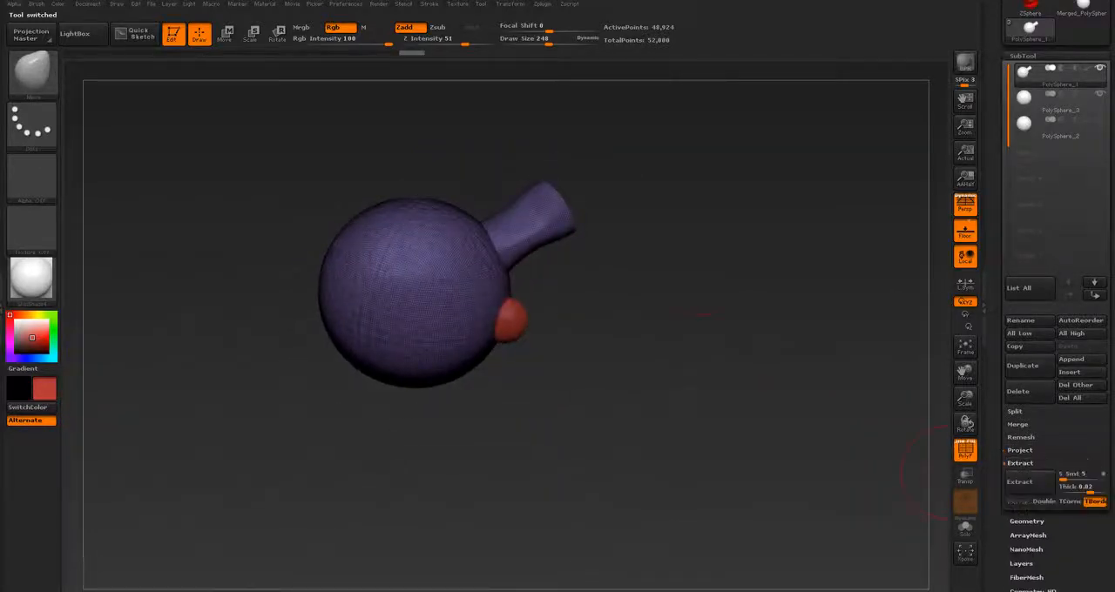
# Step: Hide the polyframe and, with a smaller brush, mask a ring with a tail below it on the large sphere
pyautogui.keyDown('alt'); pyautogui.moveTo(841, 392); pyautogui.dragTo(880, 475); pyautogui.keyUp('alt')
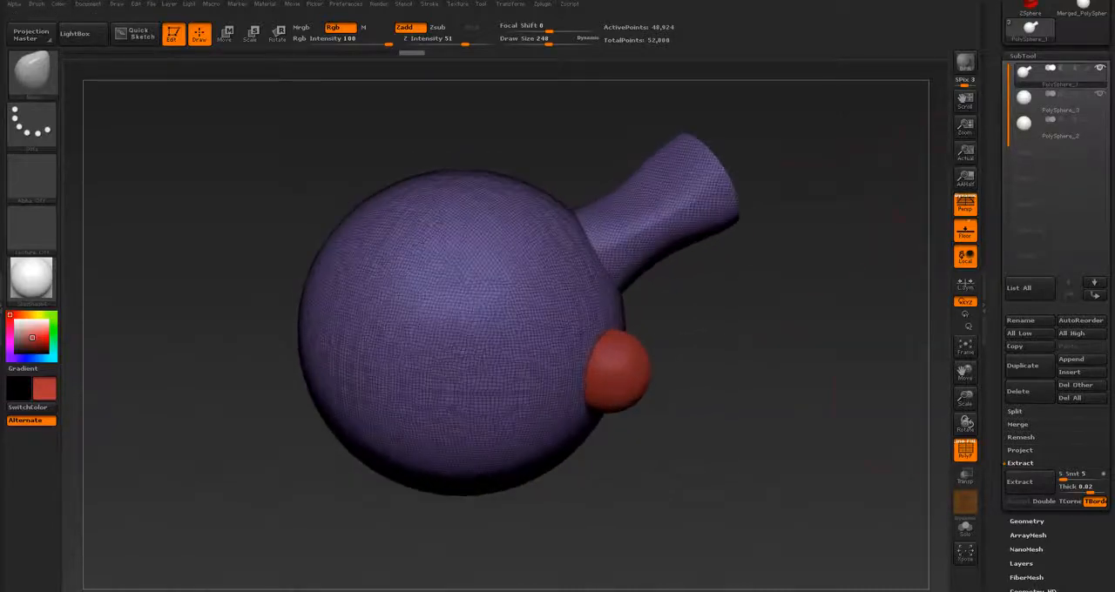
pyautogui.click(966, 451)
pyautogui.keyDown('alt'); pyautogui.moveTo(681, 319); pyautogui.dragTo(681, 329); pyautogui.keyUp('alt')
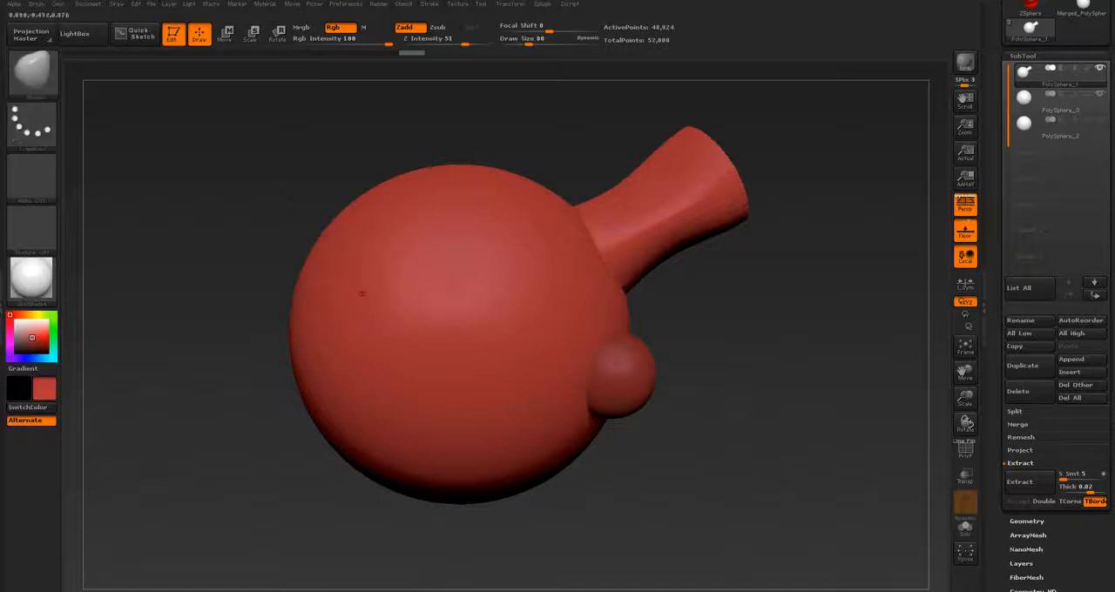
pyautogui.press('b')
pyautogui.press('c')
pyautogui.press('b')
pyautogui.moveTo(420, 249)
pyautogui.mouseDown()
pyautogui.moveTo(364, 314)
pyautogui.moveTo(448, 325)
pyautogui.moveTo(477, 263)
pyautogui.moveTo(423, 246)
pyautogui.mouseUp()
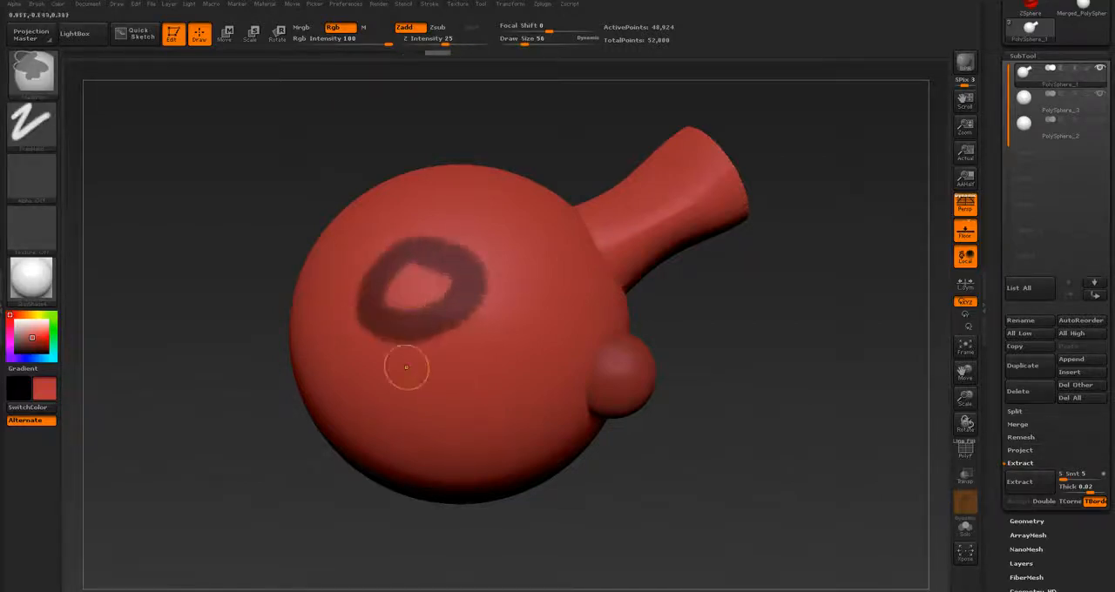
pyautogui.moveTo(407, 336)
pyautogui.mouseDown()
pyautogui.moveTo(416, 376)
pyautogui.moveTo(446, 418)
pyautogui.mouseUp()
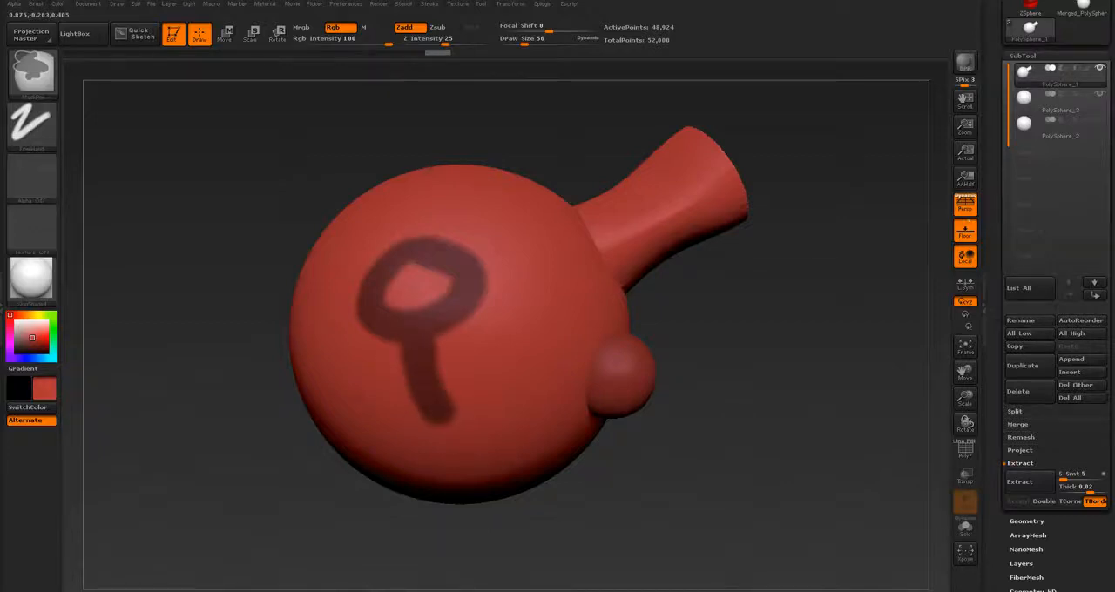
# Step: Extend the mask with a second ring at the end of the tail and diagonal strokes linking both rings into a web
pyautogui.moveTo(418, 542); pyautogui.dragTo(362, 519)
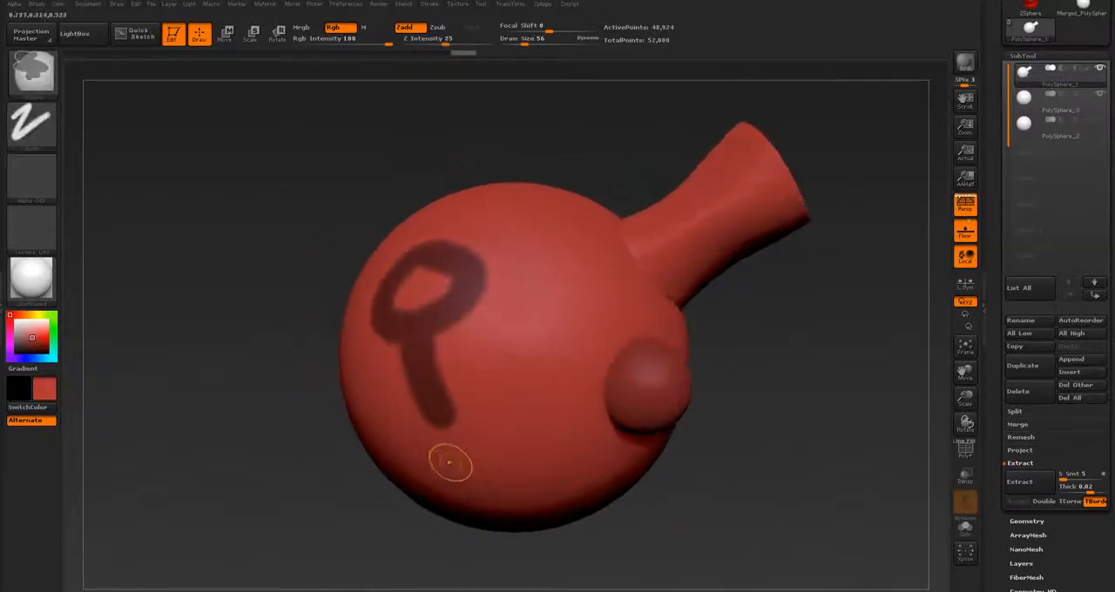
pyautogui.moveTo(446, 462)
pyautogui.keyDown('ctrl'); pyautogui.mouseDown()
pyautogui.moveTo(449, 433)
pyautogui.moveTo(432, 451)
pyautogui.moveTo(458, 462)
pyautogui.mouseUp(); pyautogui.keyUp('ctrl')
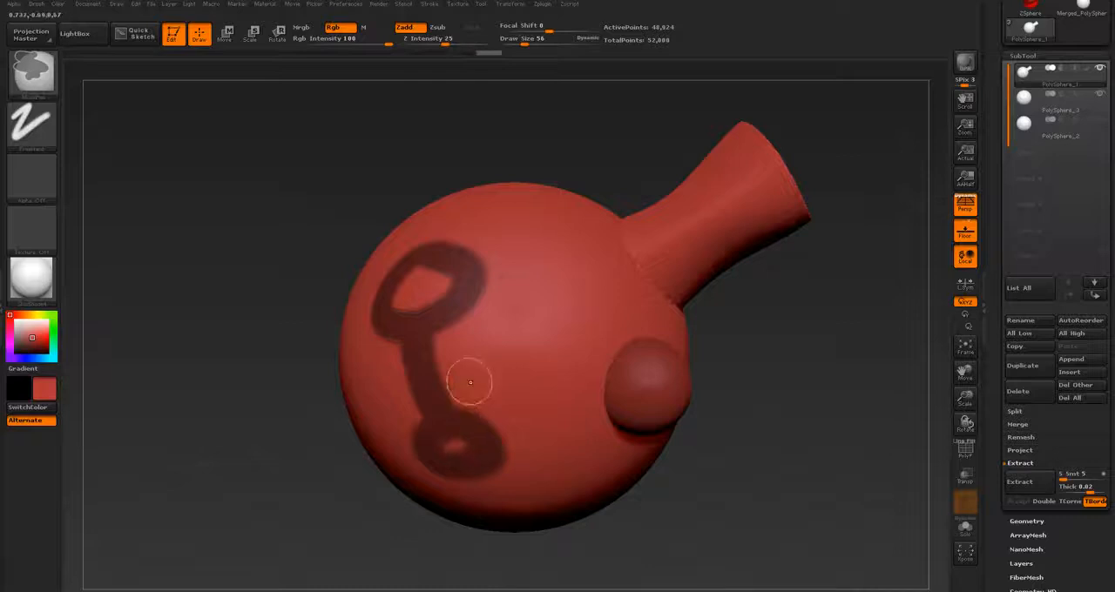
pyautogui.moveTo(449, 369)
pyautogui.keyDown('ctrl'); pyautogui.mouseDown()
pyautogui.moveTo(566, 329)
pyautogui.moveTo(479, 269)
pyautogui.mouseUp(); pyautogui.keyUp('ctrl')
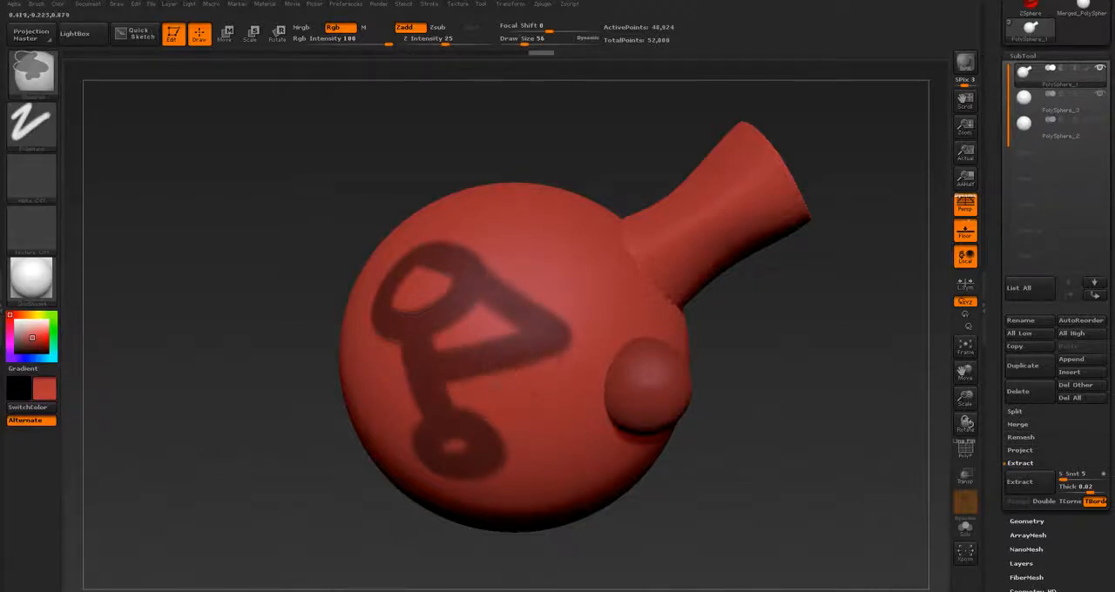
pyautogui.keyDown('ctrl'); pyautogui.moveTo(478, 429); pyautogui.dragTo(568, 345); pyautogui.keyUp('ctrl')
pyautogui.moveTo(427, 363)
pyautogui.keyDown('ctrl'); pyautogui.mouseDown()
pyautogui.moveTo(364, 386)
pyautogui.moveTo(378, 342)
pyautogui.mouseUp(); pyautogui.keyUp('ctrl')
pyautogui.moveTo(420, 439)
pyautogui.keyDown('ctrl'); pyautogui.mouseDown()
pyautogui.moveTo(376, 404)
pyautogui.moveTo(398, 418)
pyautogui.mouseUp(); pyautogui.keyUp('ctrl')
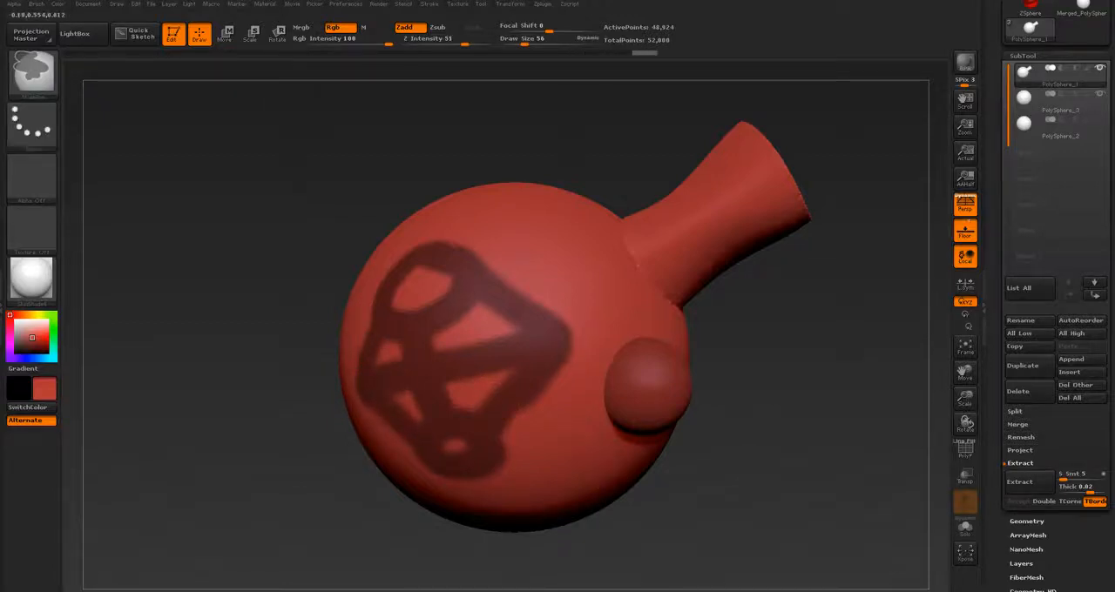
# Step: Paint a winding S-shaped mask stroke on the large sphere beside the web pattern
pyautogui.moveTo(261, 440)
pyautogui.mouseDown()
pyautogui.moveTo(370, 438)
pyautogui.moveTo(292, 439)
pyautogui.moveTo(300, 487)
pyautogui.mouseUp()
pyautogui.moveTo(407, 241)
pyautogui.keyDown('ctrl'); pyautogui.mouseDown()
pyautogui.moveTo(418, 181)
pyautogui.moveTo(305, 261)
pyautogui.moveTo(290, 352)
pyautogui.moveTo(231, 370)
pyautogui.mouseUp(); pyautogui.keyUp('ctrl')
pyautogui.moveTo(209, 461)
pyautogui.mouseDown()
pyautogui.moveTo(301, 458)
pyautogui.moveTo(296, 366)
pyautogui.moveTo(205, 379)
pyautogui.moveTo(234, 388)
pyautogui.mouseUp()
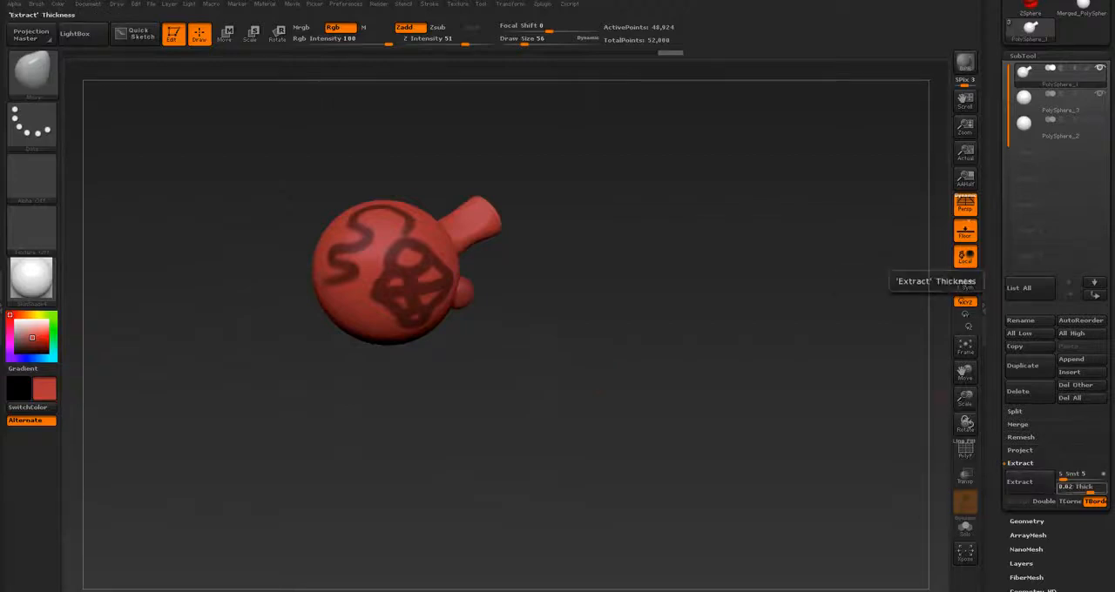
# Step: Try previewing an extraction of the masked areas with a reduced thickness
pyautogui.click(1082, 487)
pyautogui.write('0.')
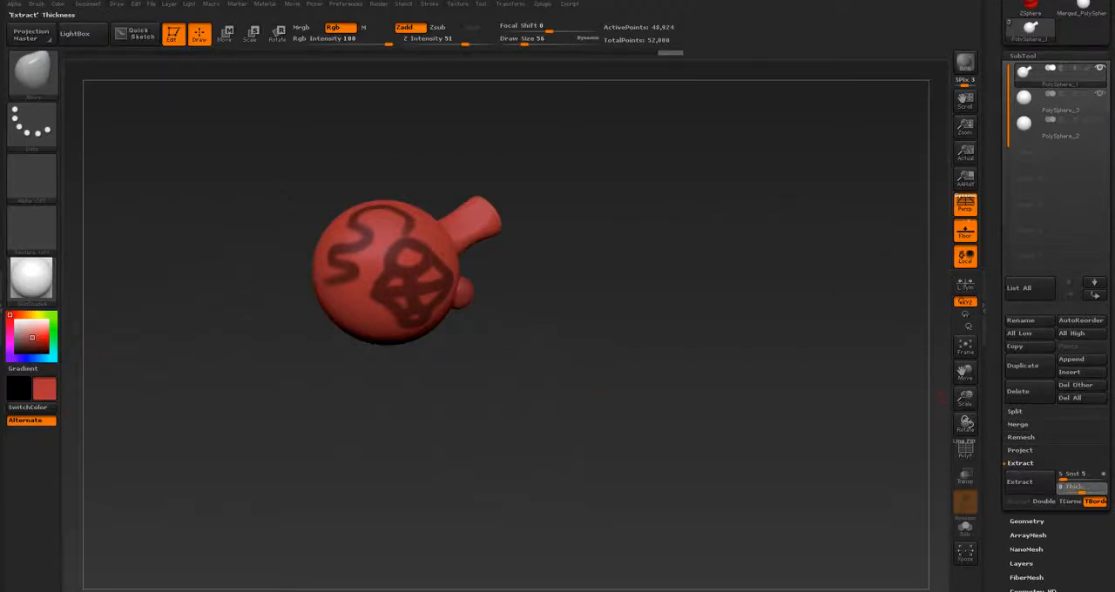
pyautogui.moveTo(1082, 489); pyautogui.dragTo(1086, 490)
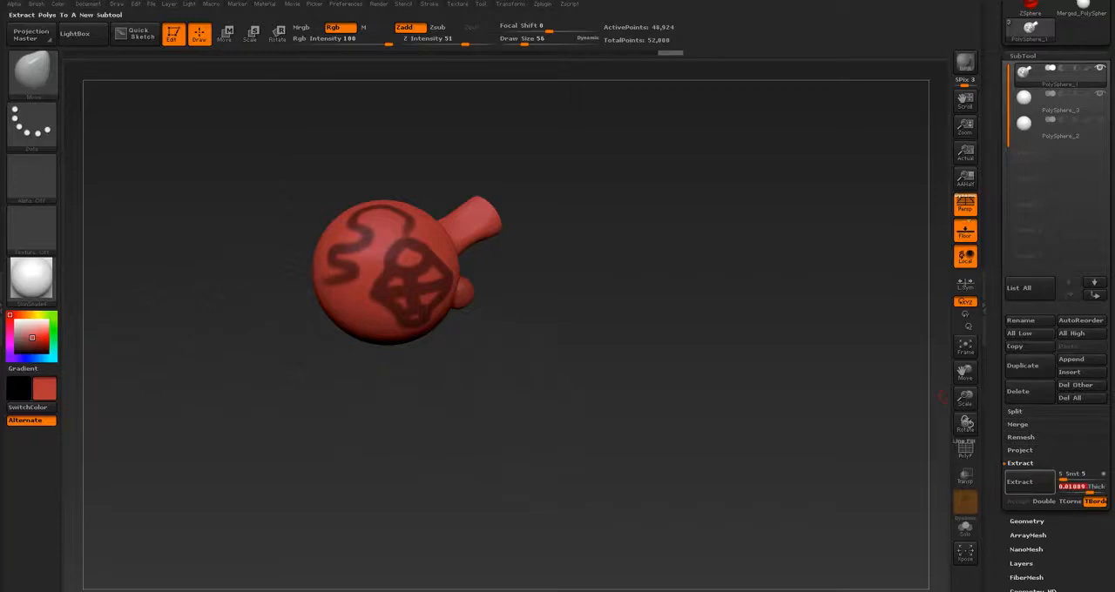
pyautogui.click(1020, 482)
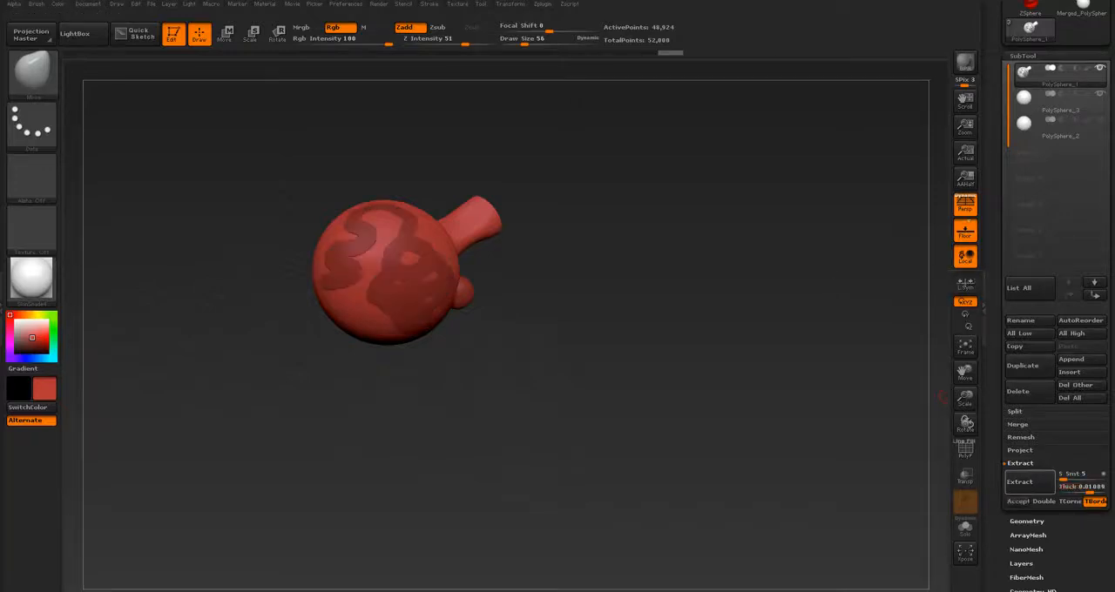
pyautogui.moveTo(636, 388); pyautogui.dragTo(566, 390)
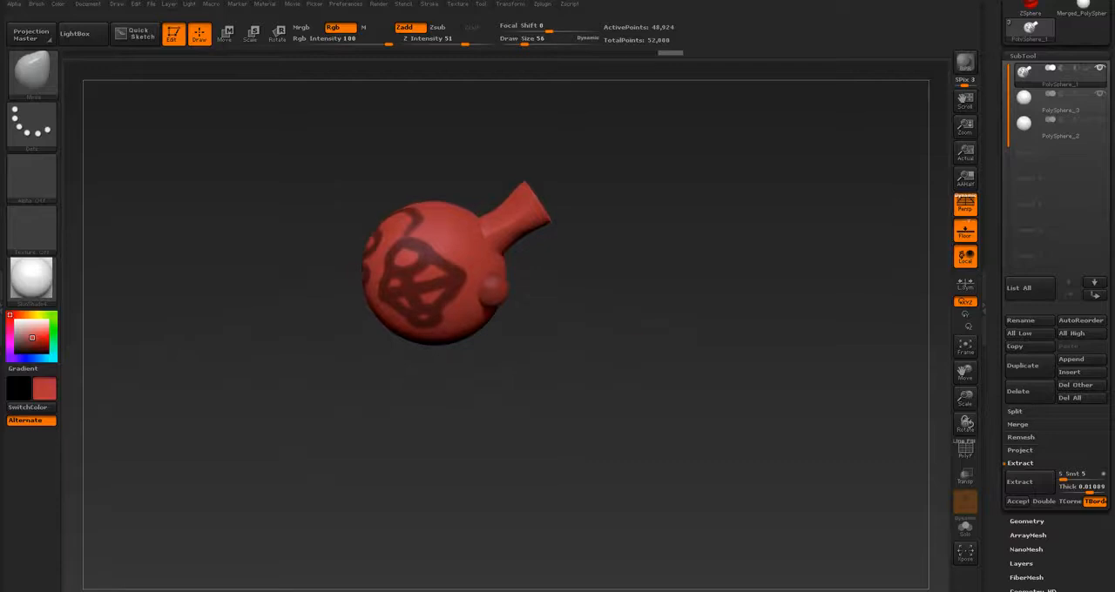
pyautogui.click(1020, 482)
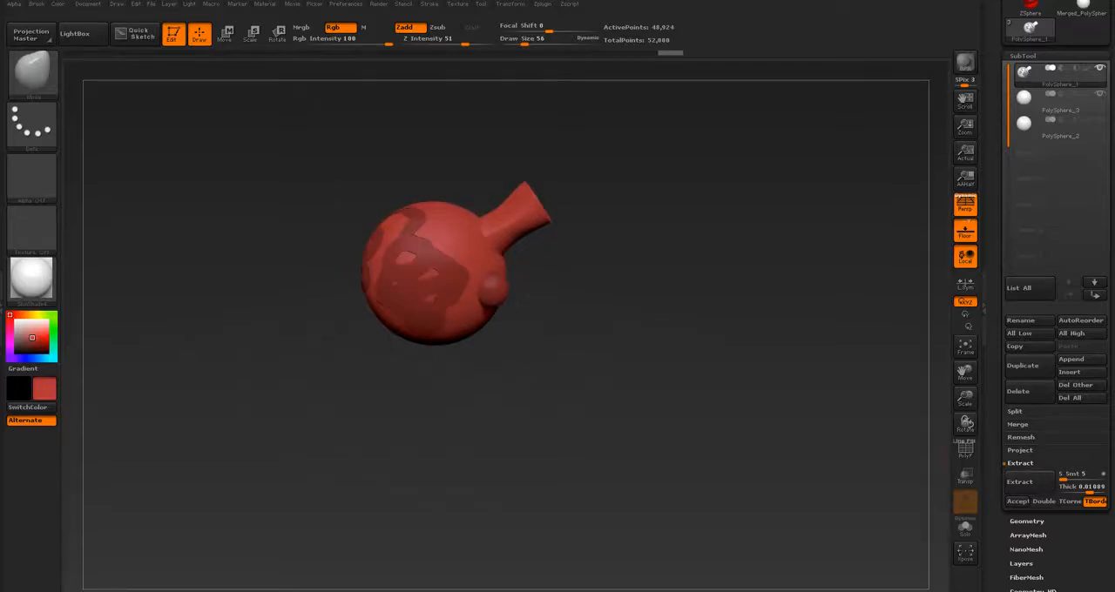
pyautogui.keyDown('alt'); pyautogui.moveTo(645, 375); pyautogui.dragTo(730, 501); pyautogui.keyUp('alt')
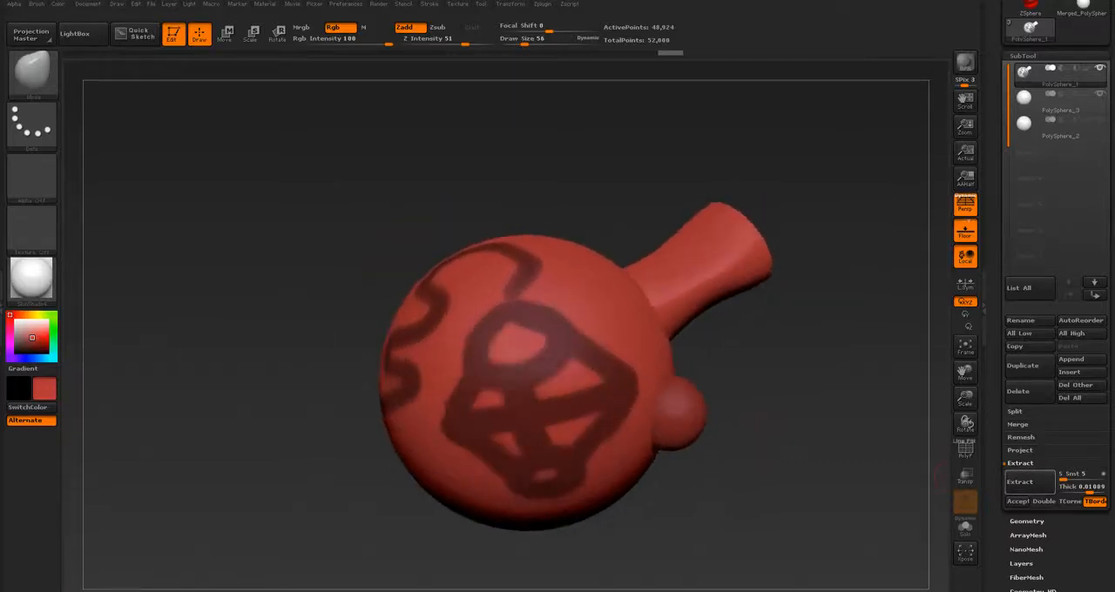
# Step: Extract the masked areas as a new subtool with a thickness of about 0.1, and activate that subtool
pyautogui.click(1021, 482)
pyautogui.moveTo(1089, 489); pyautogui.dragTo(1095, 489)
pyautogui.click(1021, 482)
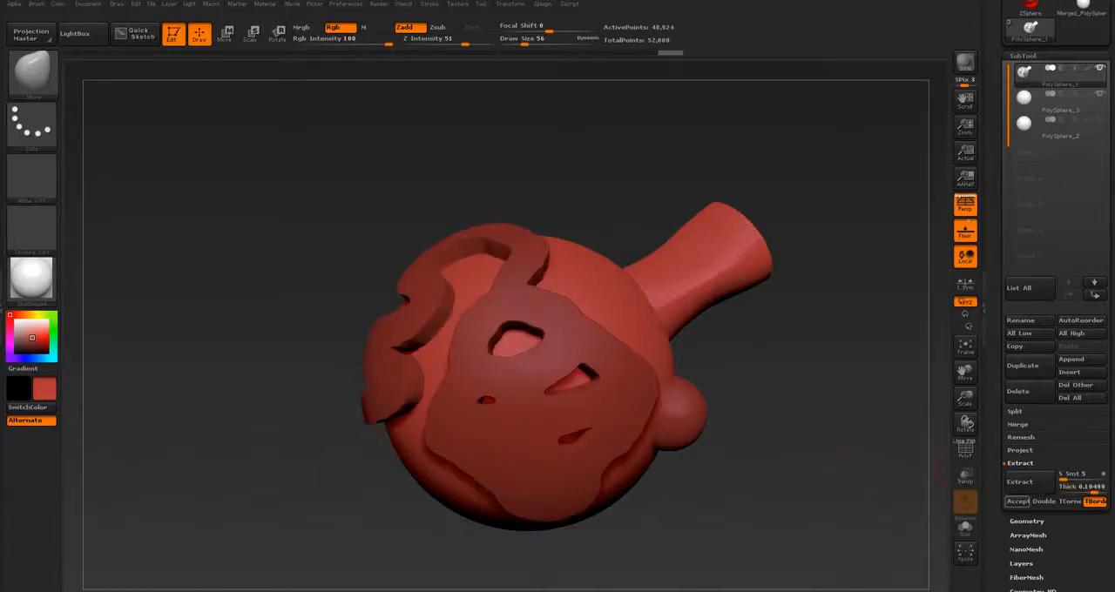
pyautogui.click(1017, 502)
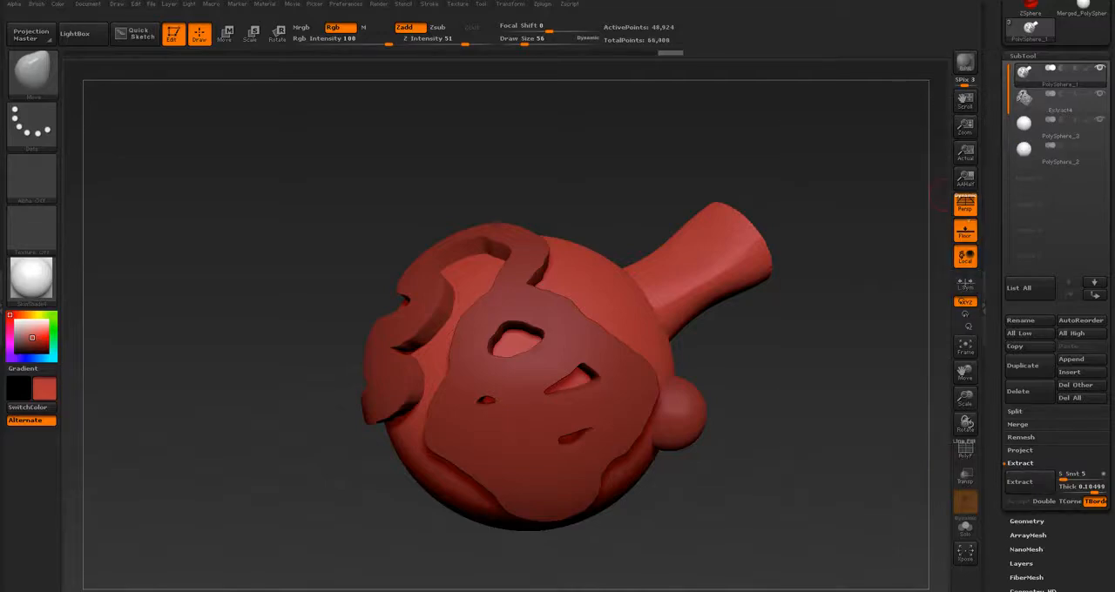
pyautogui.click(1038, 102)
pyautogui.moveTo(740, 399); pyautogui.dragTo(749, 362)
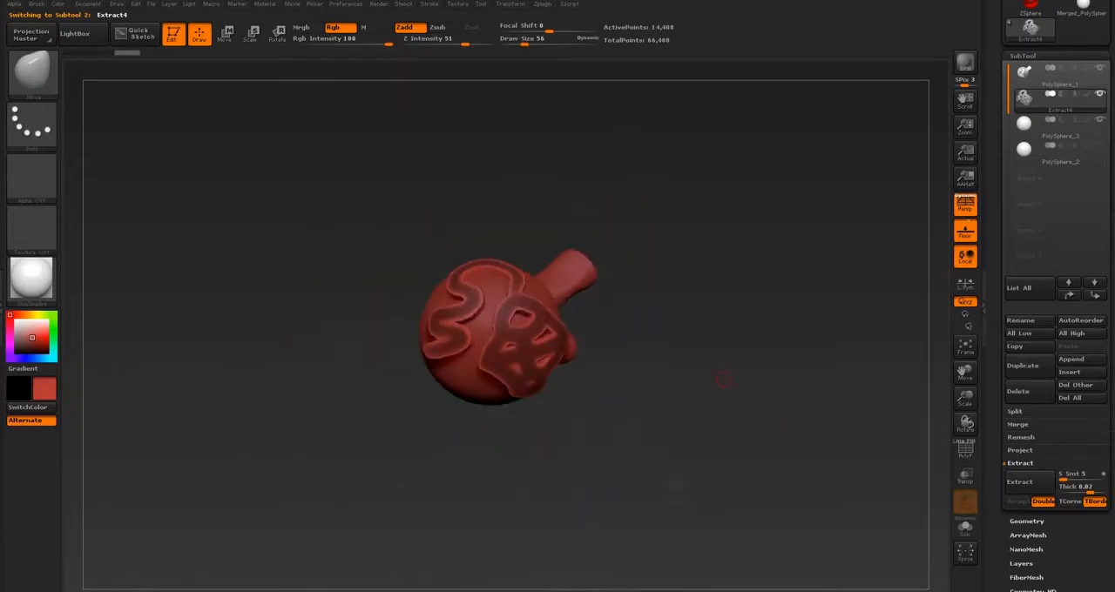
# Step: Examine the extracted shell on the large sphere from several angles and look over the subtool's Project and Remesh options
pyautogui.keyDown('alt'); pyautogui.moveTo(716, 341); pyautogui.dragTo(725, 388); pyautogui.keyUp('alt')
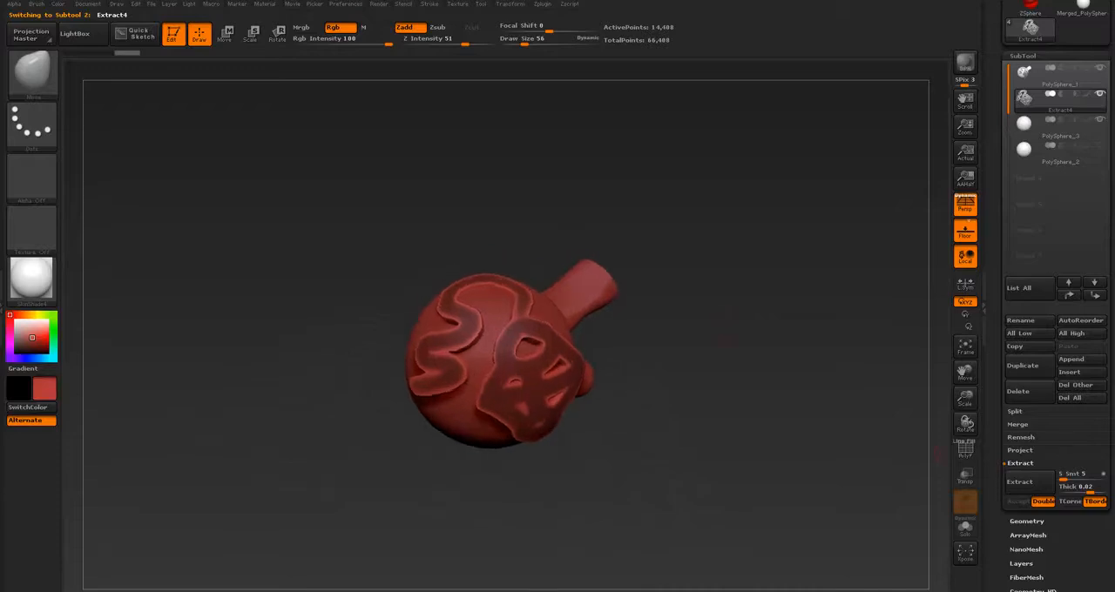
pyautogui.scroll(2, 1056, 262)
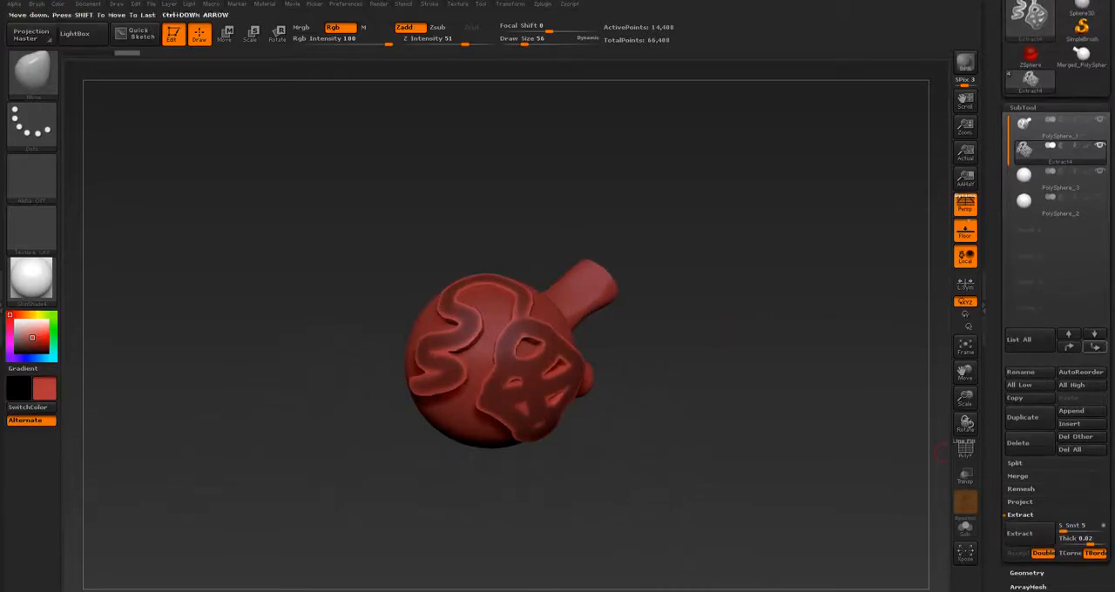
pyautogui.click(1021, 502)
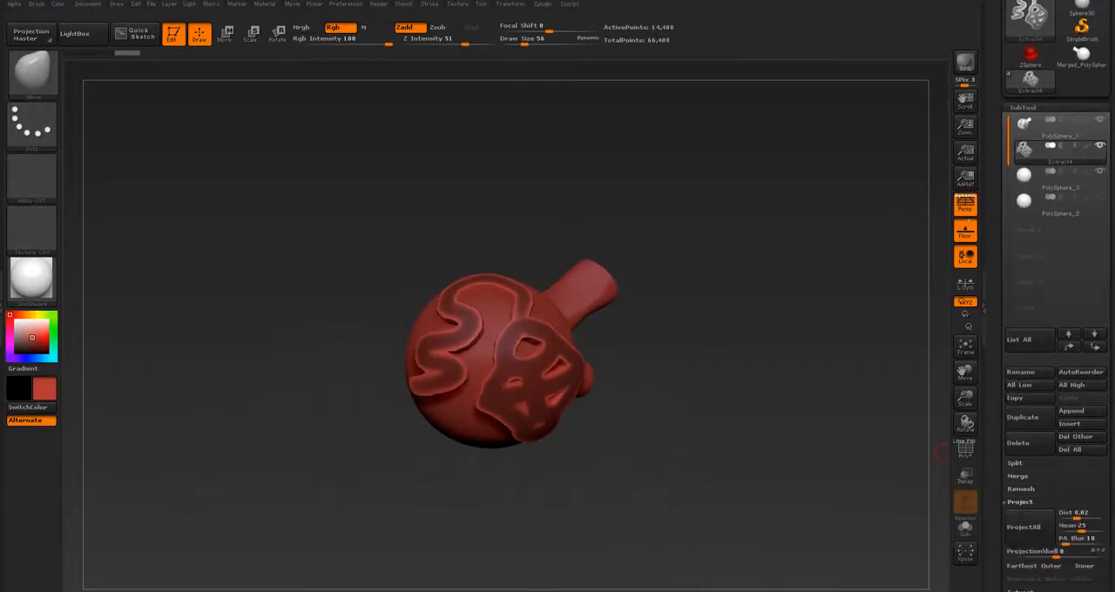
pyautogui.click(1021, 488)
pyautogui.click(1021, 541)
pyautogui.click(1020, 502)
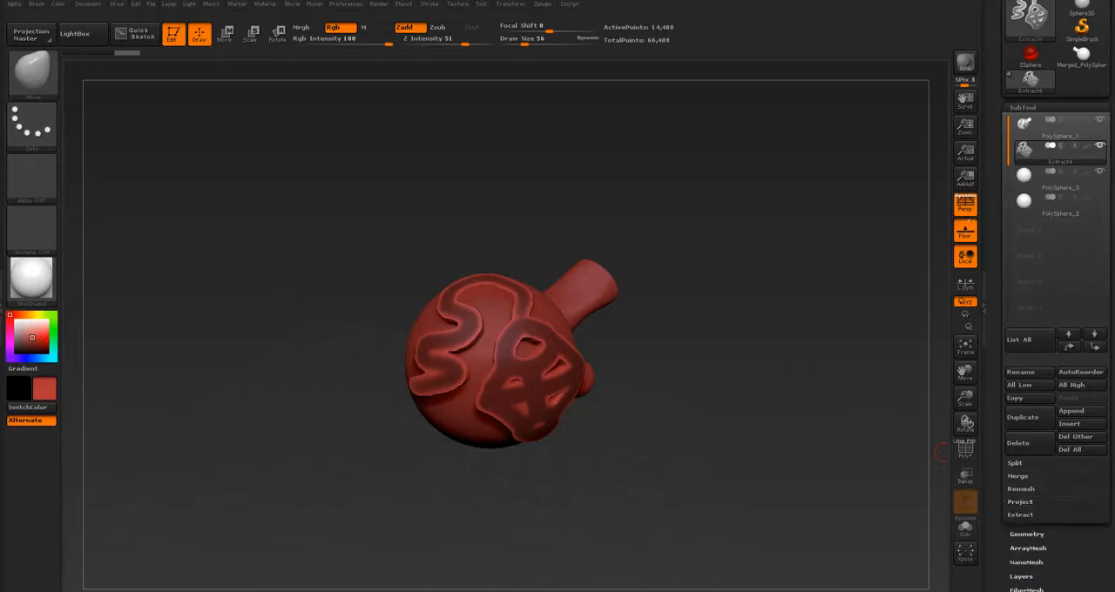
pyautogui.moveTo(1004, 418); pyautogui.dragTo(1004, 458)
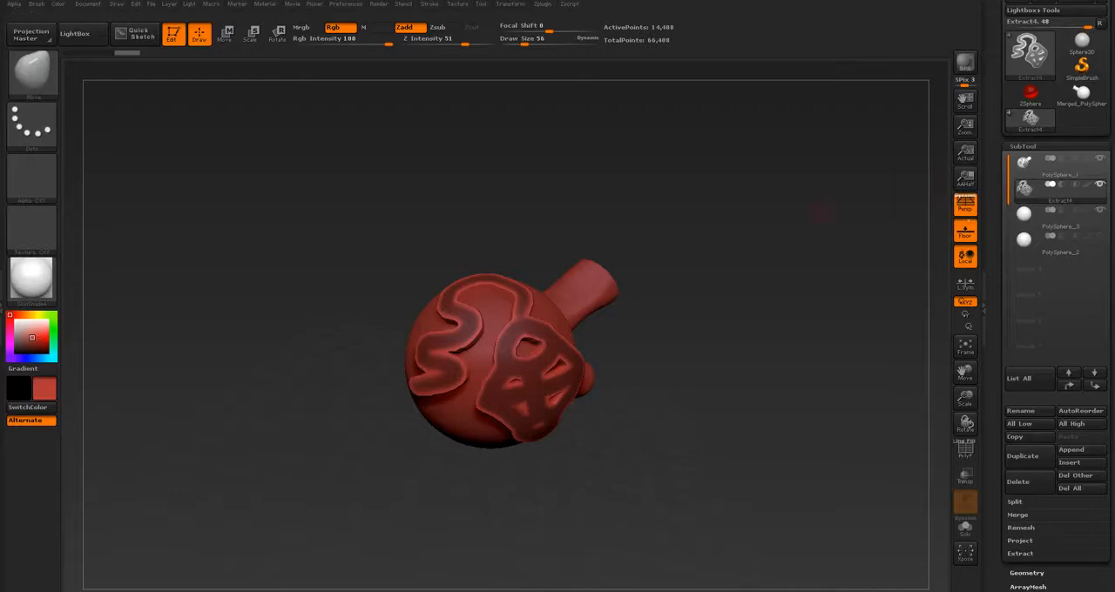
pyautogui.moveTo(817, 216); pyautogui.dragTo(716, 232)
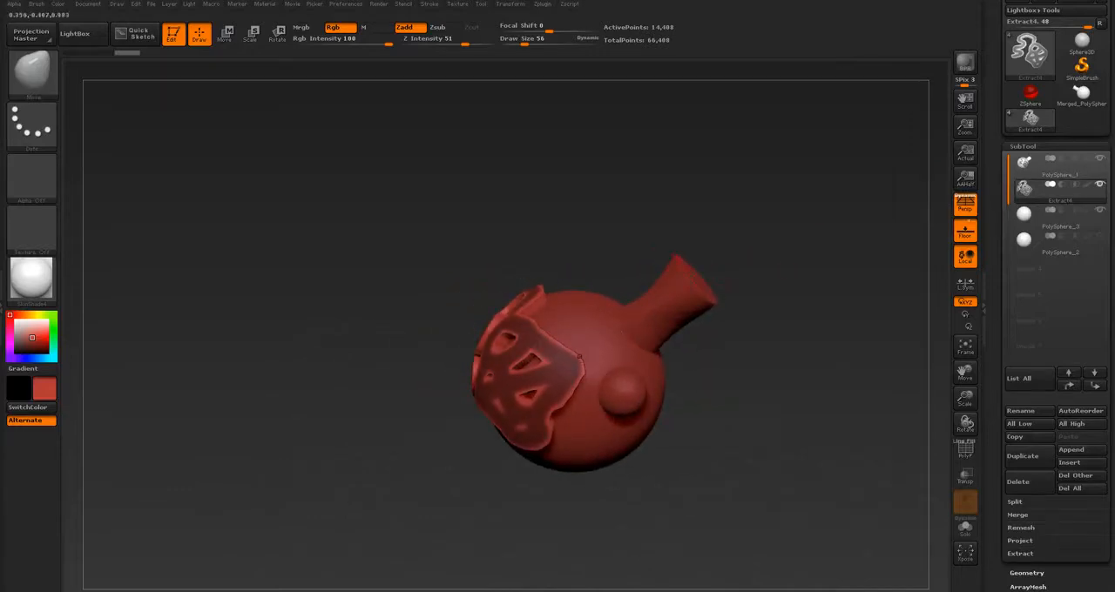